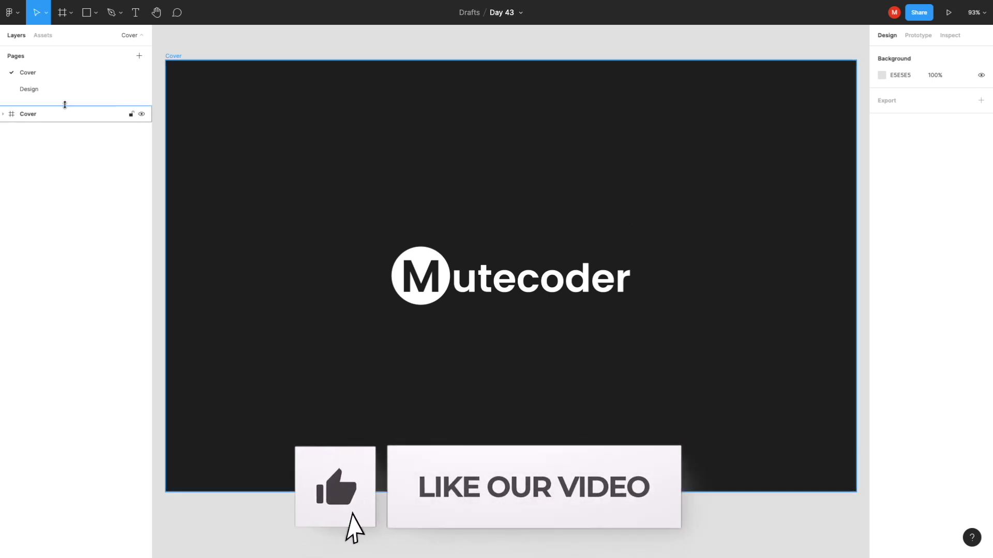
- Go to the Design page showing the empty Car Rent Hero Section frame
left_click(52, 90)
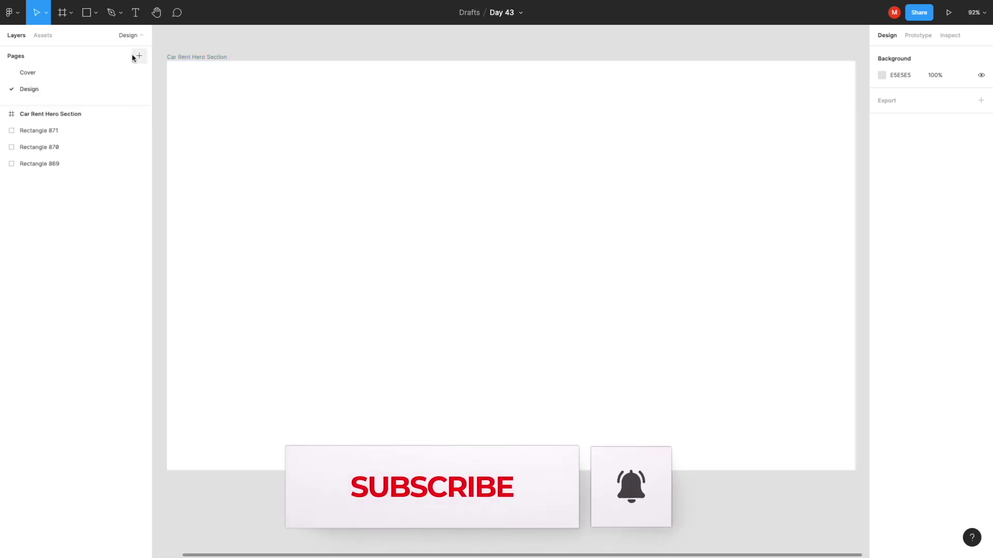
- Cover the hero frame with a 1440×857 rectangle filled dark grey 454444
left_click(87, 13)
left_click_drag(167, 61, 855, 471)
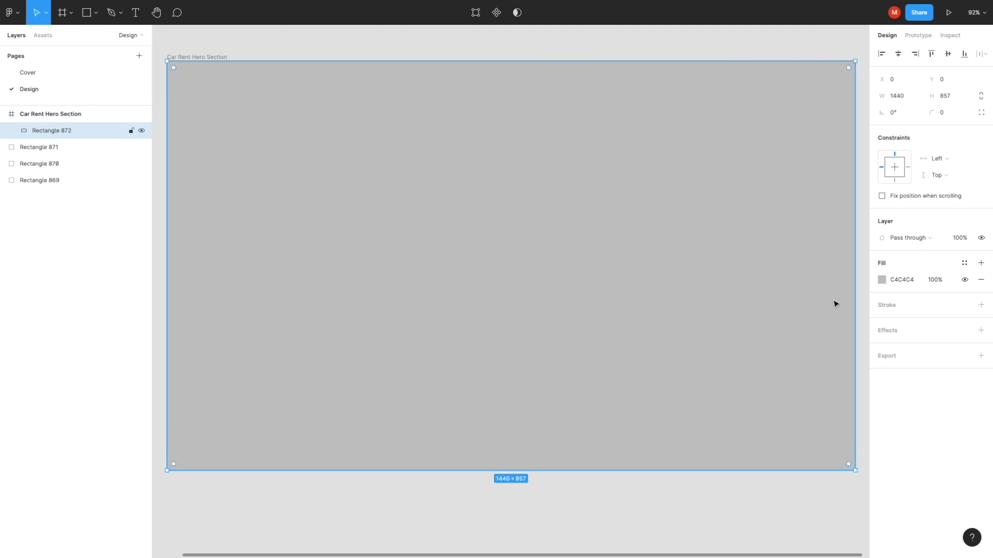
left_click(881, 280)
mouse_move(763, 365)
left_mouse_down()
mouse_move(752, 391)
mouse_move(747, 383)
left_mouse_up()
left_click(859, 283)
scroll(484, 170, "down", 3)
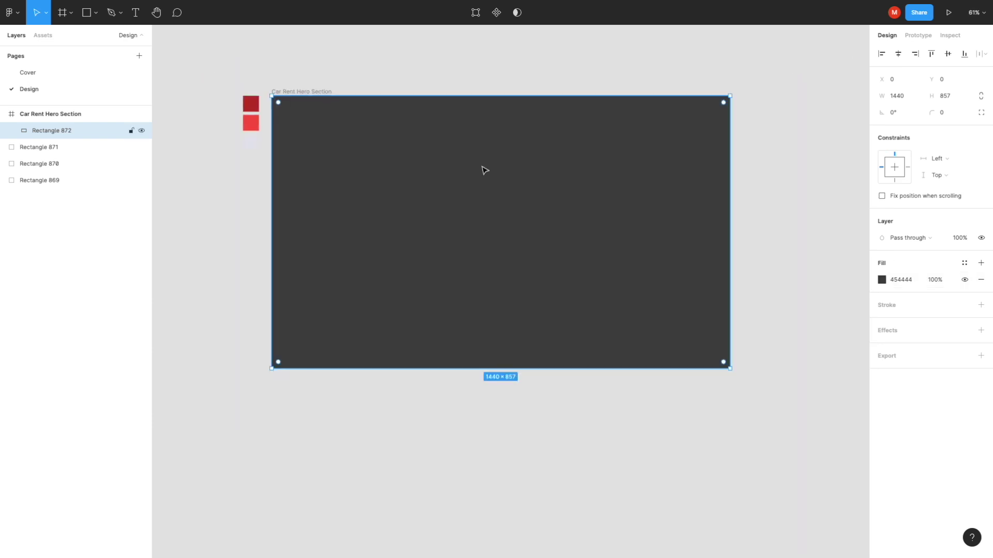
- Draw a second 560×611 rectangle near the frame's centre
left_click(322, 72)
left_click(86, 12)
mouse_move(433, 154)
left_mouse_down()
mouse_move(592, 339)
mouse_move(611, 349)
left_mouse_up()
- Edit the inner rectangle's path and delete its top-left corner point
key("p")
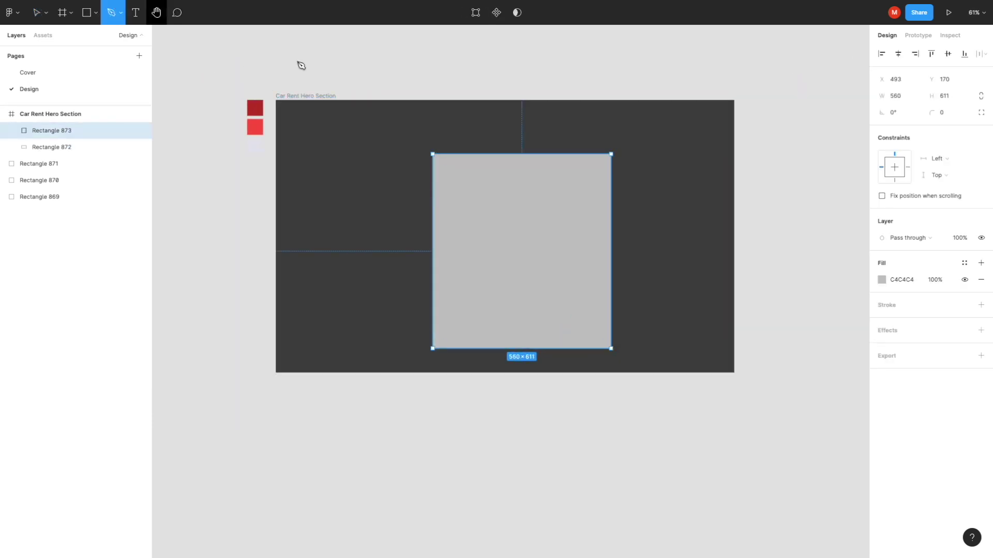
left_click(476, 12)
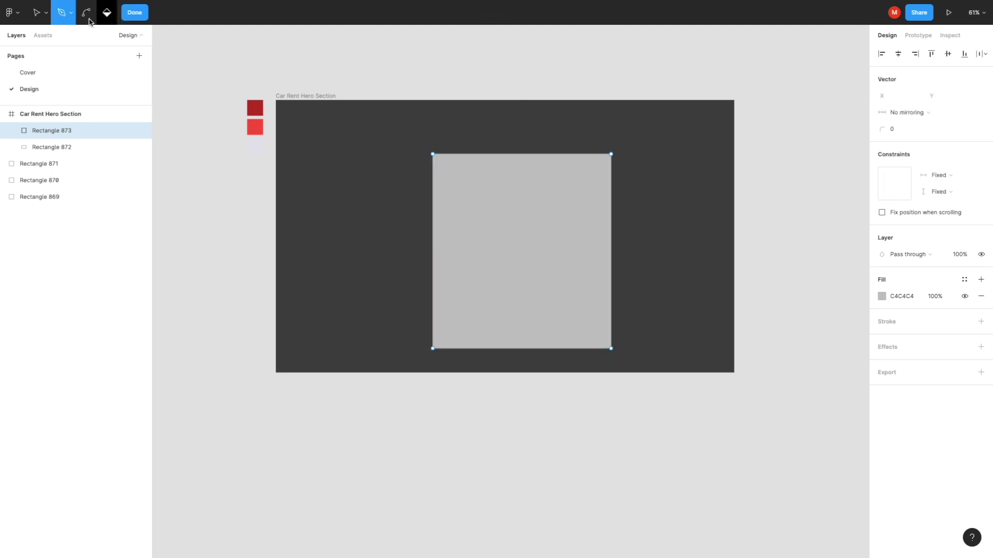
left_click(71, 13)
left_click(52, 35)
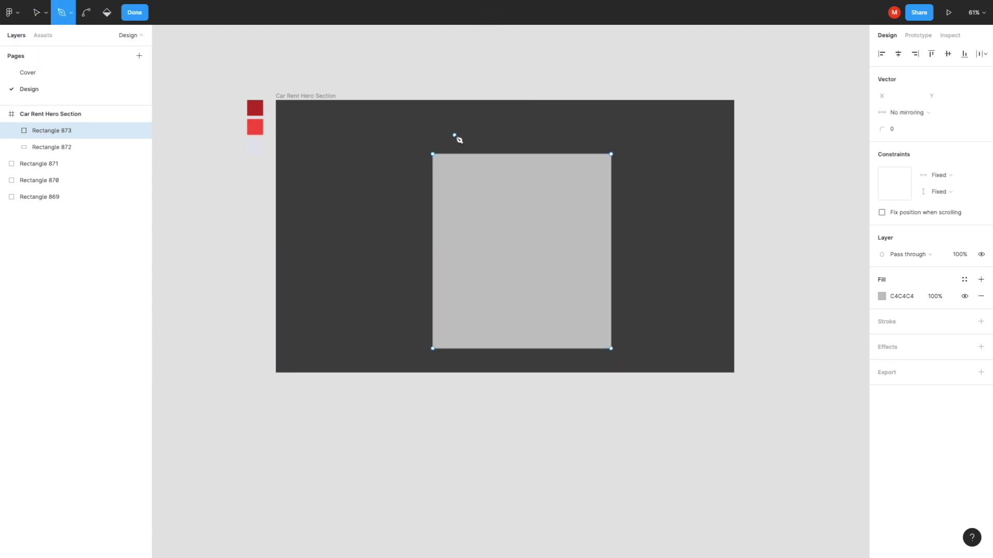
left_click(433, 155)
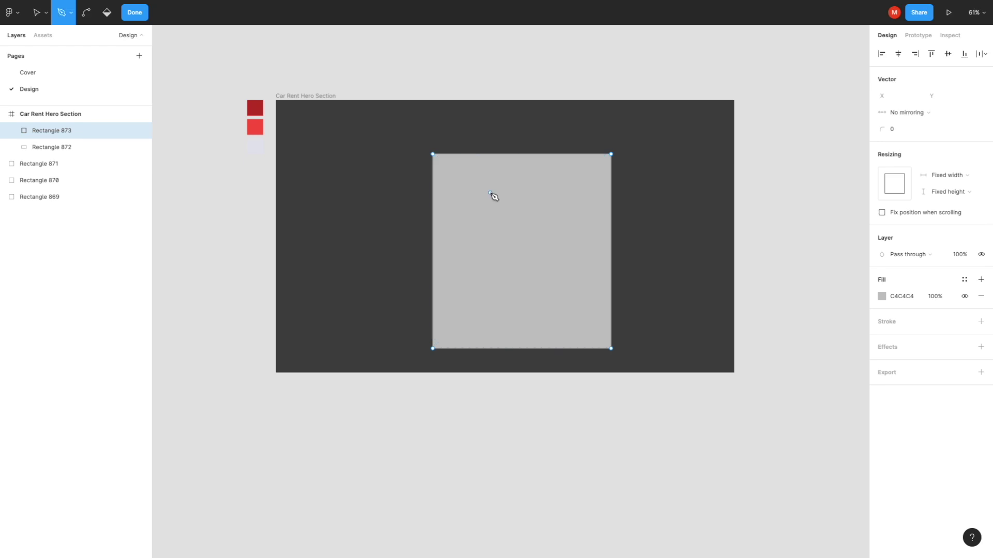
left_click(46, 13)
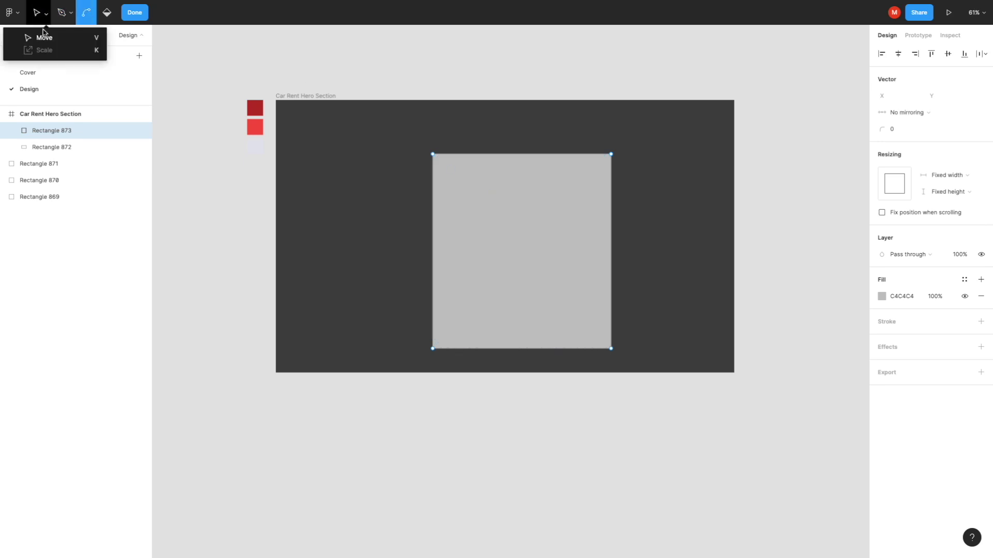
left_click(37, 36)
left_click_drag(433, 154, 487, 195)
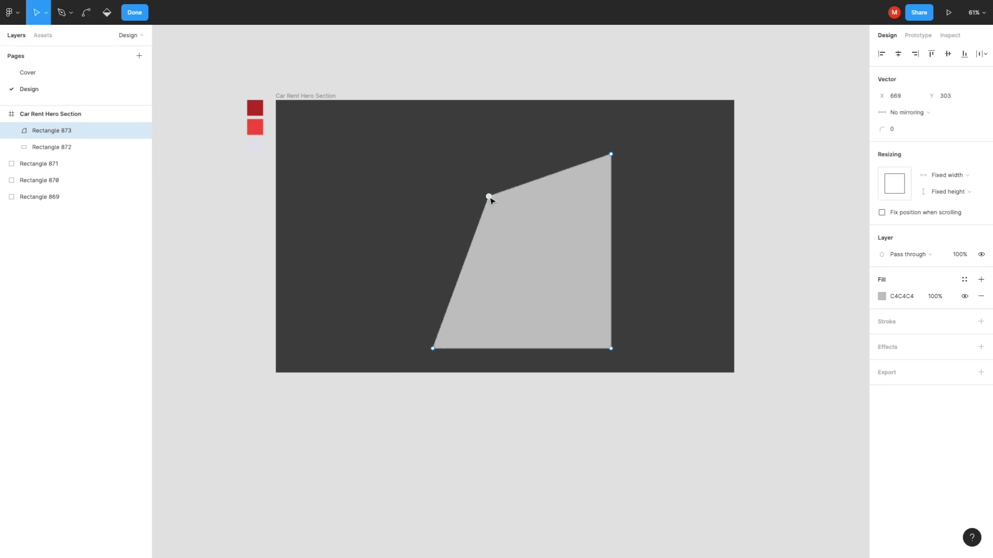
key("Delete")
- Join top-right to bottom-left, closing a right triangle with a C4C4C4 fill
key("p")
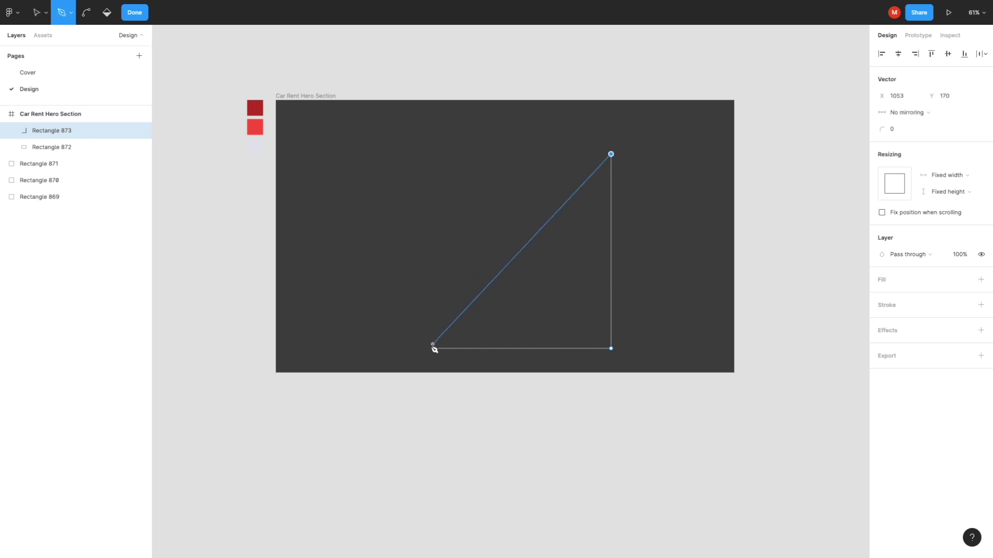
left_click(433, 348)
left_click(133, 21)
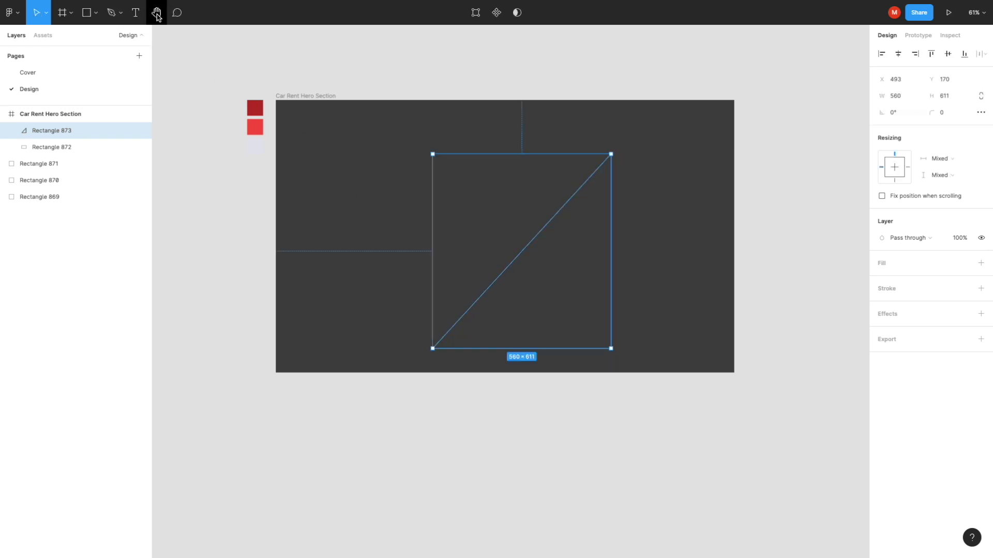
left_click(913, 265)
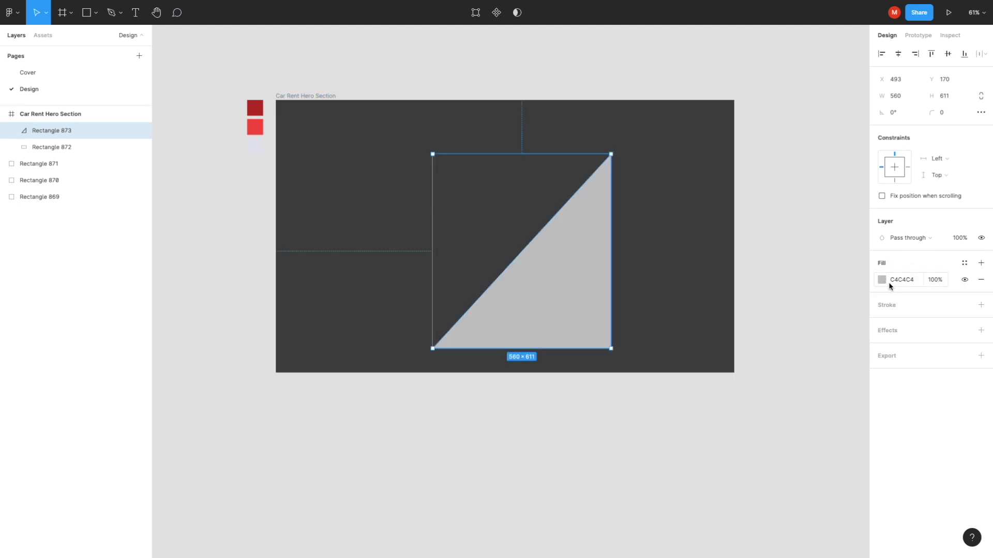
- Switch the triangle fill to a three-stop linear gradient with a dark red BE352A first stop
left_click(882, 280)
left_click(769, 277)
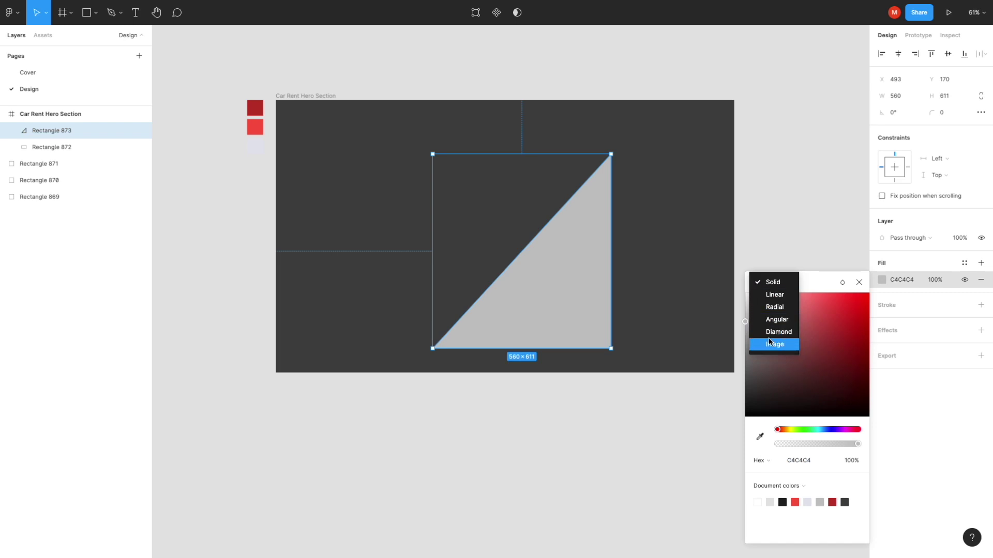
left_click(775, 295)
left_click(804, 277)
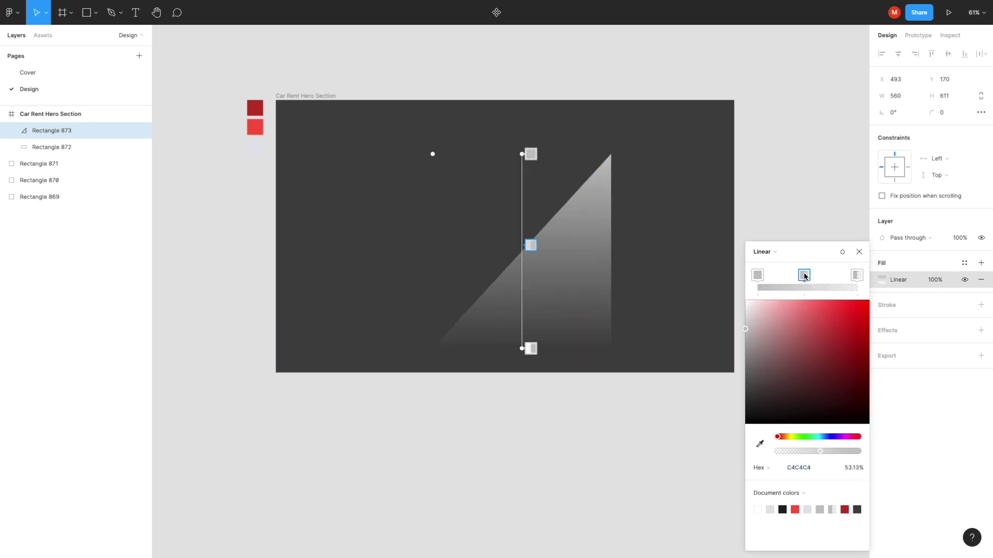
left_click(758, 278)
left_click(760, 444)
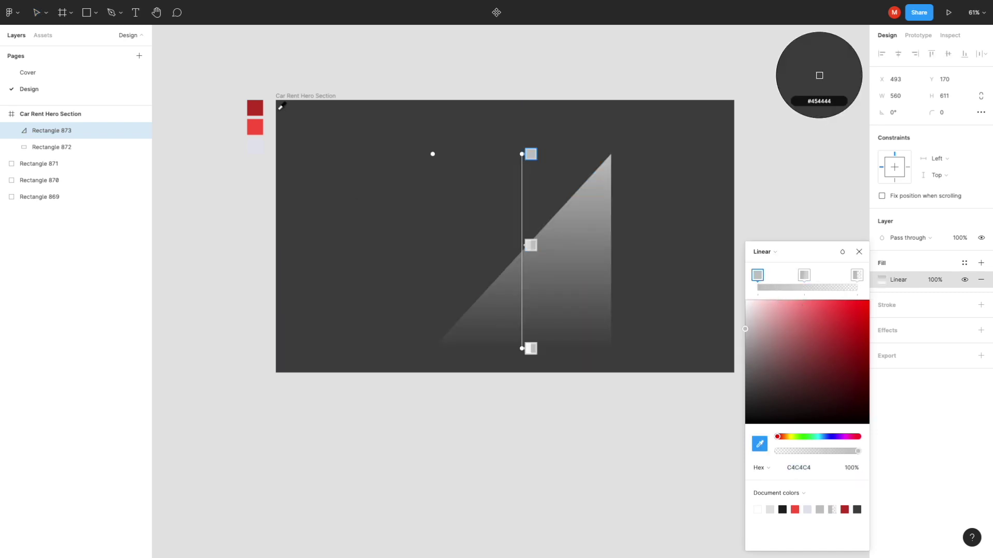
left_click(256, 108)
- Colour the gradient's last stop red and middle stop bright red FC5846
left_click(856, 276)
left_click(761, 444)
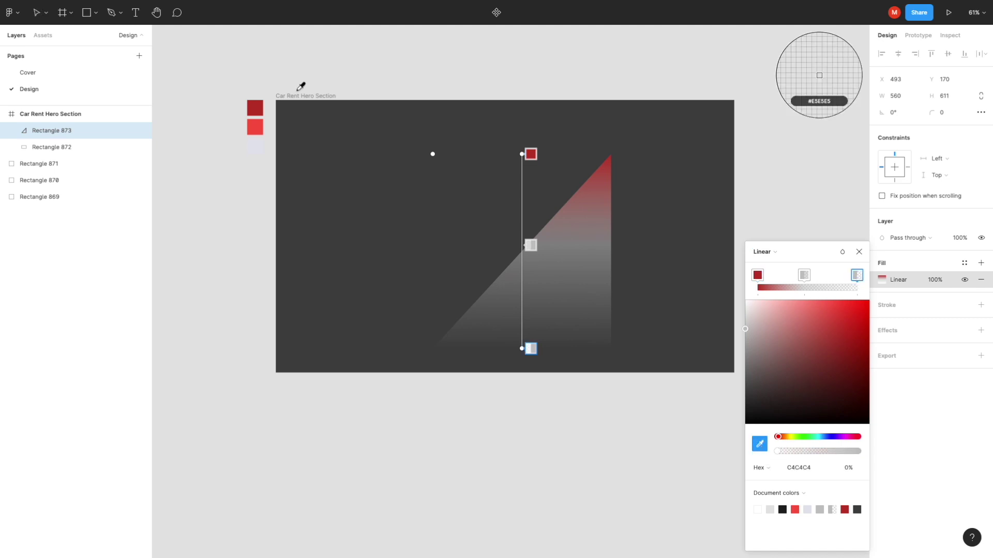
left_click(255, 109)
left_click(804, 275)
left_click(760, 444)
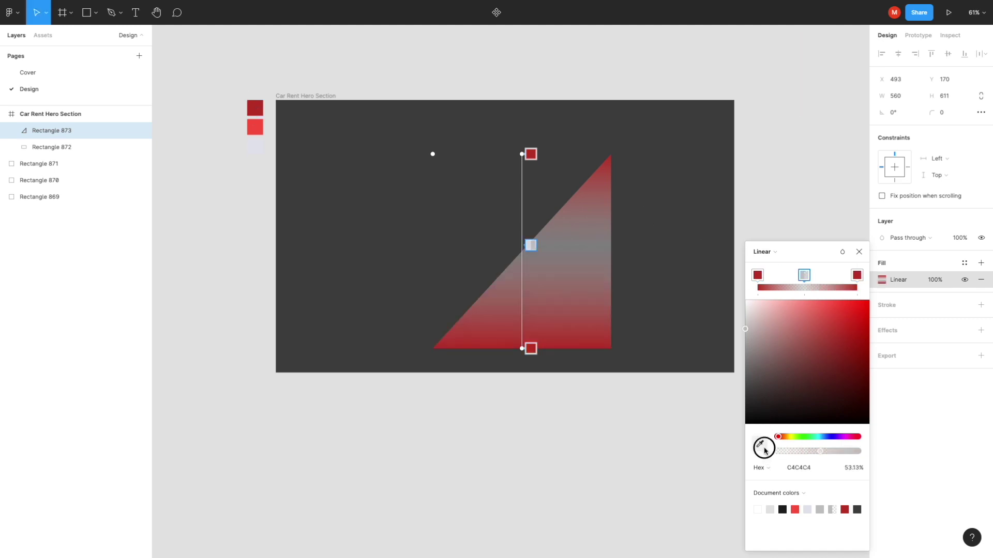
left_click(255, 126)
left_click(859, 252)
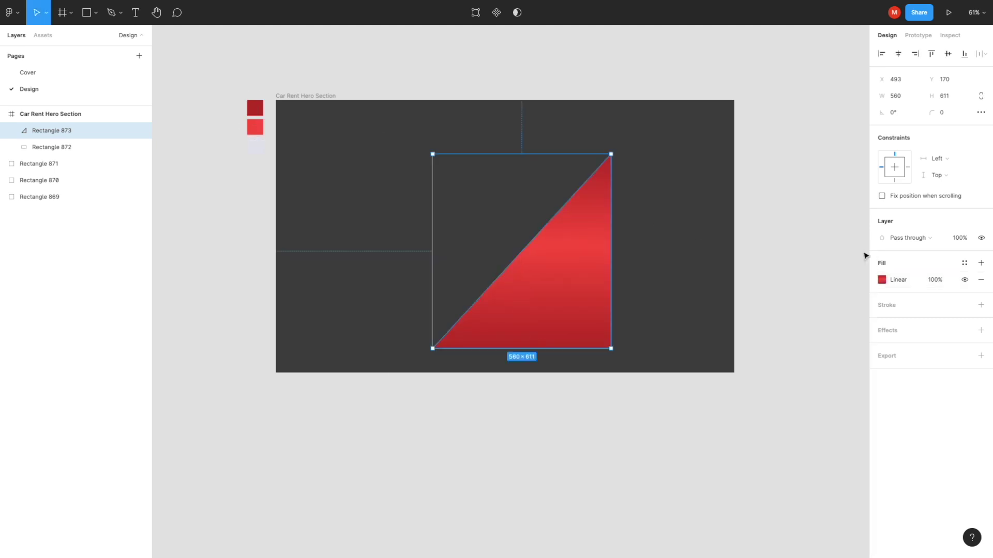
- Angle the gradient diagonally from top-right to bottom-left
left_click(881, 280)
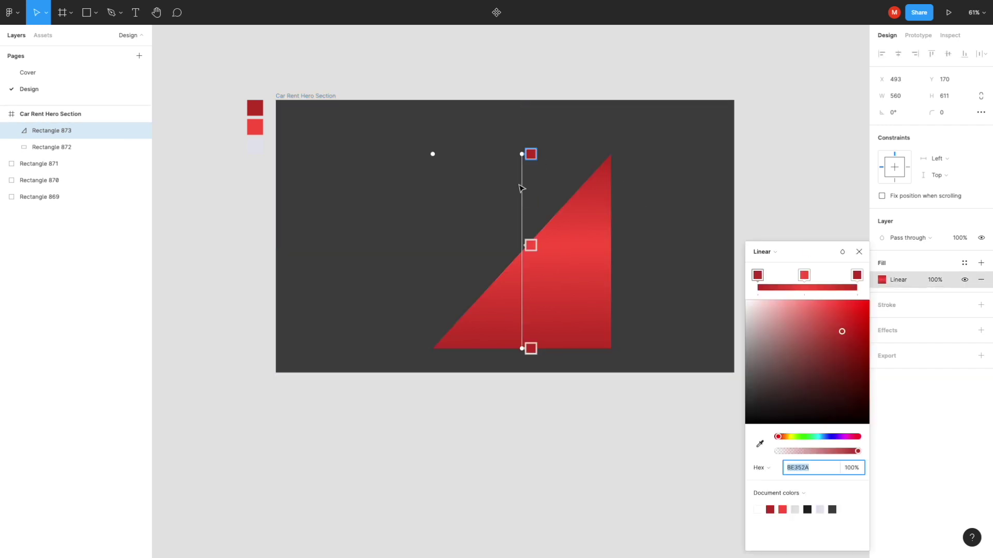
left_click_drag(522, 154, 598, 183)
mouse_move(522, 349)
left_mouse_down()
mouse_move(505, 350)
mouse_move(431, 420)
mouse_move(405, 403)
left_mouse_up()
left_click(859, 251)
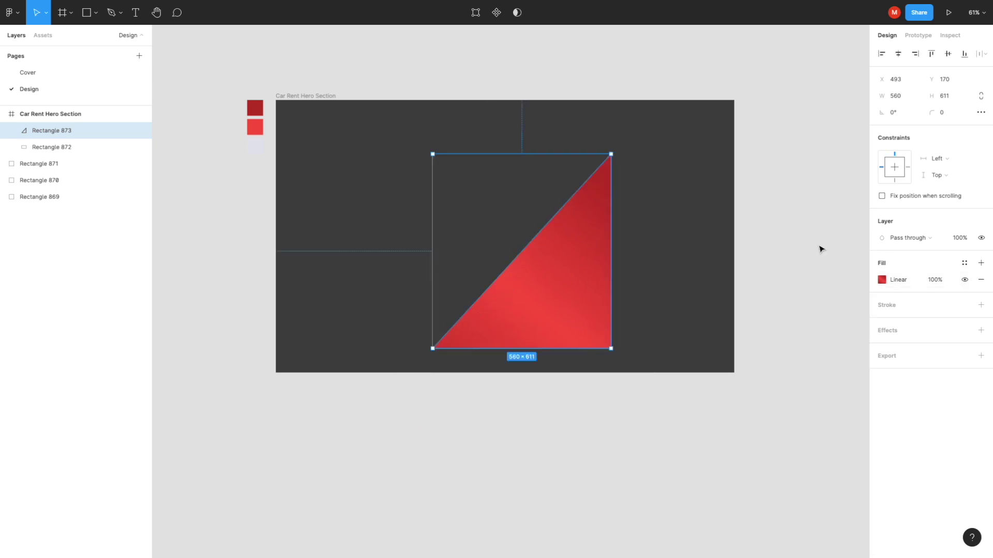
- Resize the triangle to 638×805 and anchor it in the frame's bottom-right corner
left_click_drag(435, 275, 516, 282)
mouse_move(596, 303)
left_mouse_down()
mouse_move(681, 308)
mouse_move(718, 324)
left_mouse_up()
mouse_move(640, 178)
left_mouse_down()
mouse_move(553, 110)
mouse_move(531, 117)
left_mouse_up()
left_click(798, 170)
left_click(666, 265)
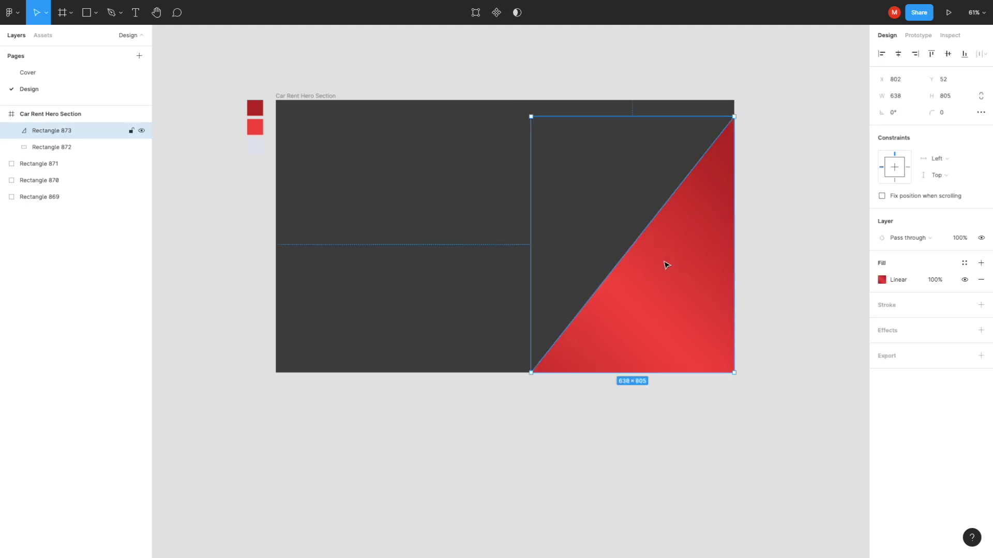
left_click(802, 225)
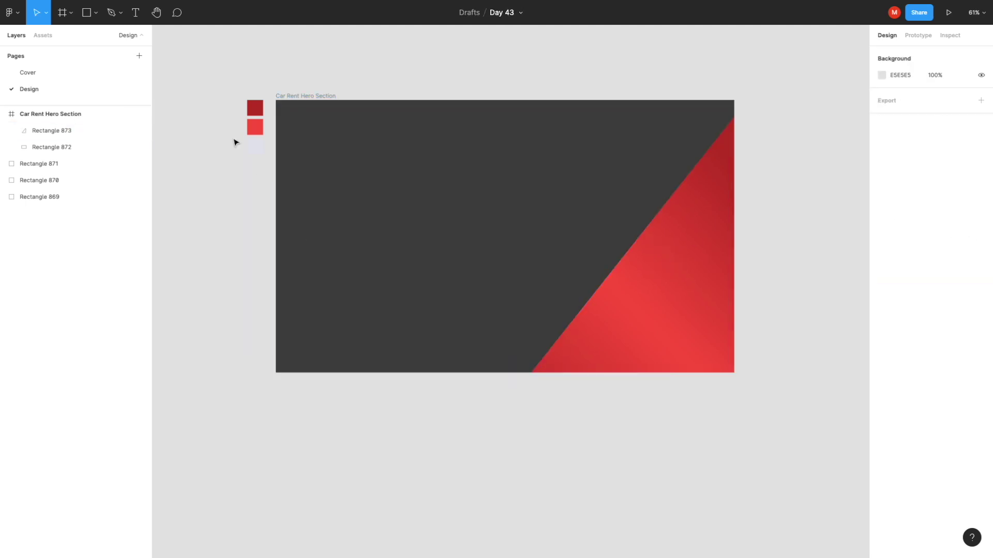
- Add a 'D-Car Rent' text near the frame's top-left
left_click(135, 14)
left_click(321, 124)
type("D Car Rent")
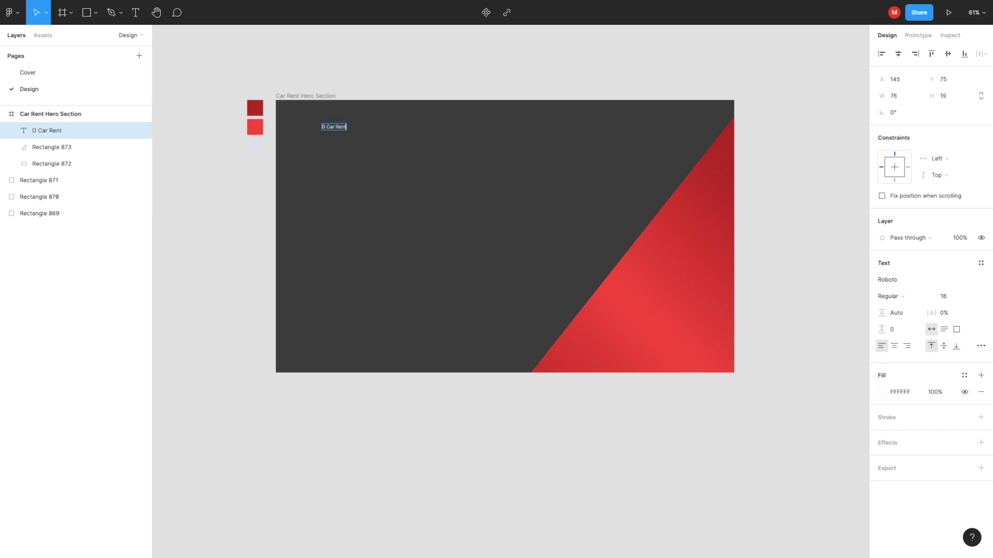
key("BackSpace")
- Set the D-Car Rent text to Roboto Bold at size 30
left_click(893, 280)
left_click(950, 299)
type("21")
key("Return")
key("Up")
key("Up")
key("Up")
key("Up")
key("Up")
key("Up")
key("Up")
key("Up")
left_click(890, 296)
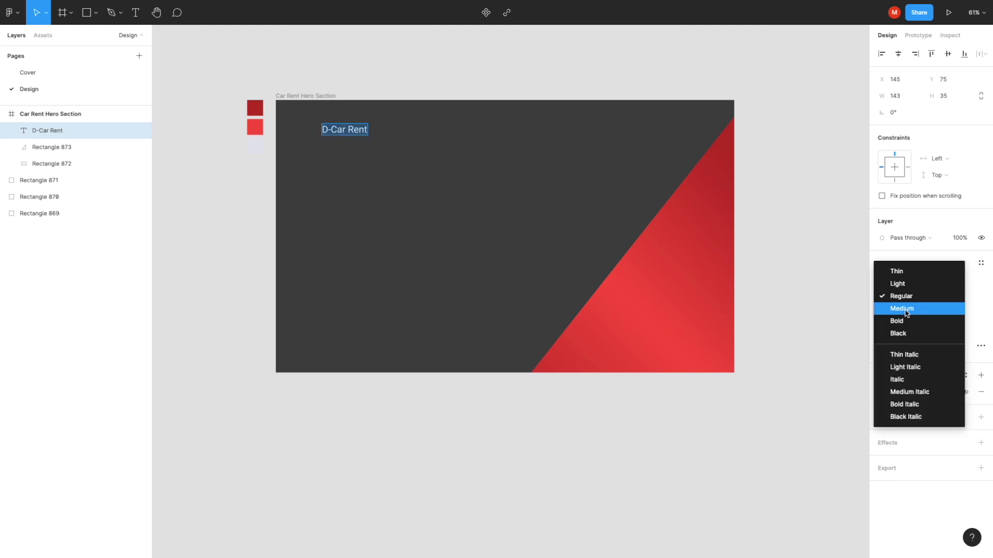
left_click(905, 319)
- Nudge the logo upward and add a layout grid to the hero frame
left_click(344, 134)
left_click_drag(341, 136, 341, 128)
key("Escape")
left_click(981, 196)
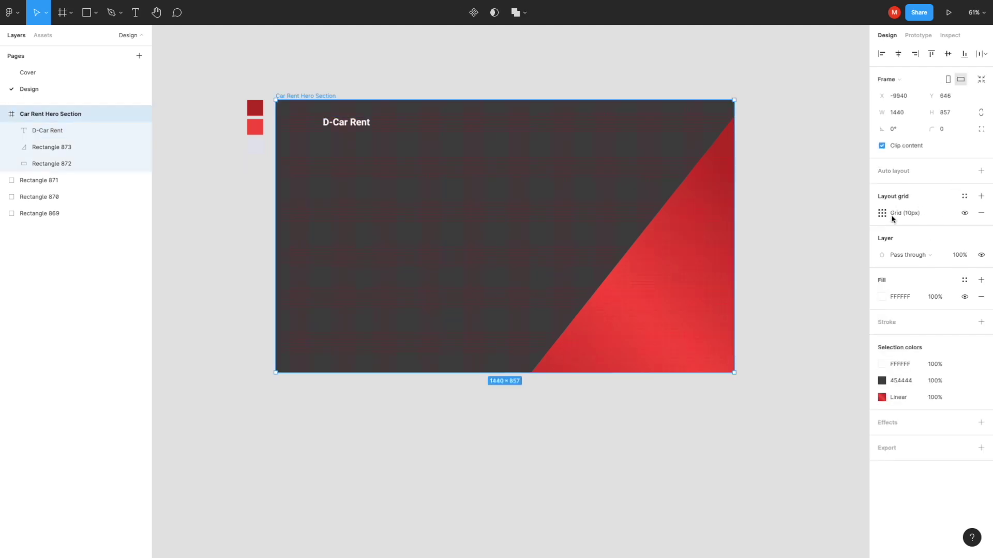
- Check the 10px layout grid and hide the two background shapes to see it
left_click(881, 213)
type("40")
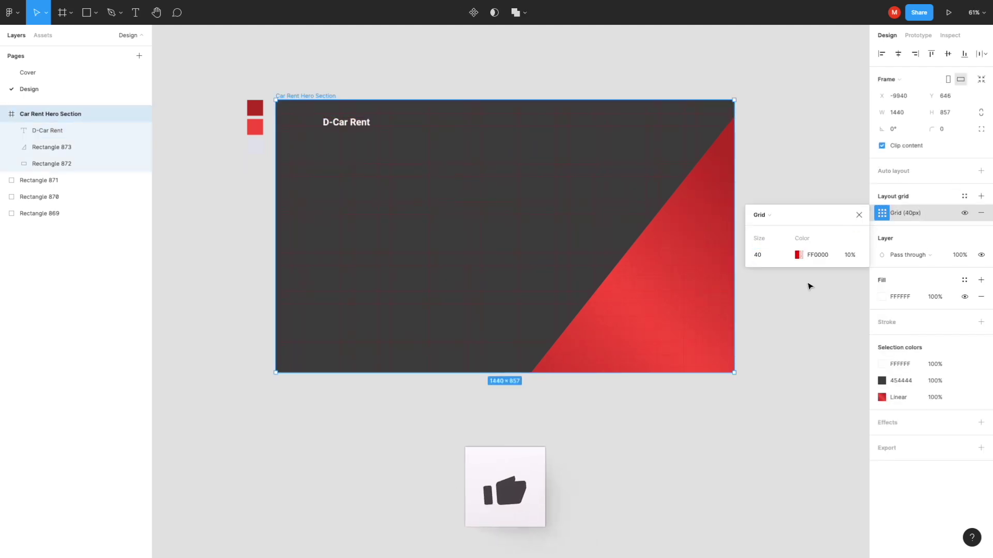
left_click(819, 176)
left_click(473, 174)
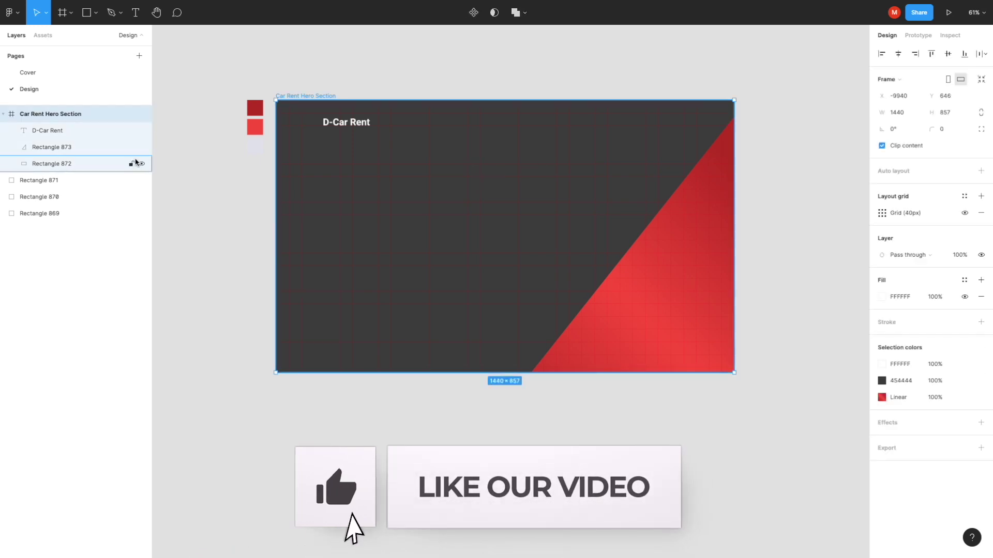
left_click(141, 164)
- Fill the D-Car Rent logo grey 938383 and align it on the grid at X 118, Y 52
left_click(333, 124)
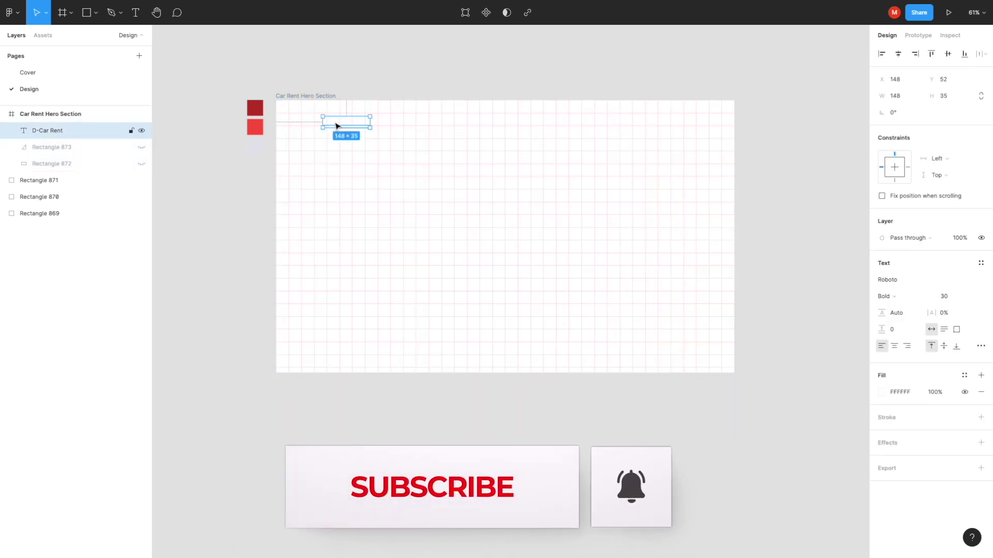
scroll(336, 127, "up", 5, "ctrl")
left_click_drag(327, 124, 316, 119)
left_click(882, 392)
left_click(758, 353)
left_click_drag(299, 122, 310, 128)
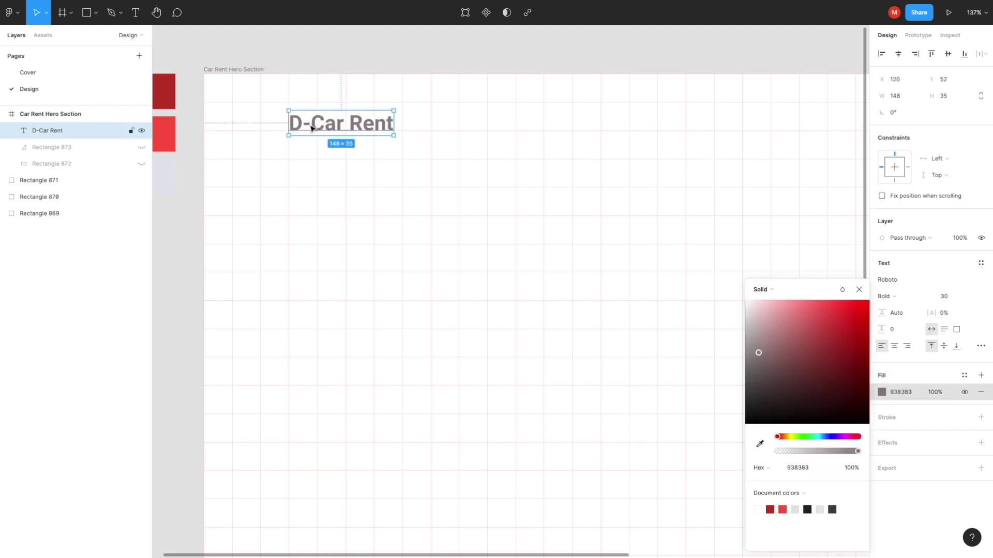
scroll(311, 128, "up", 5, "ctrl")
key("Left")
key("Left")
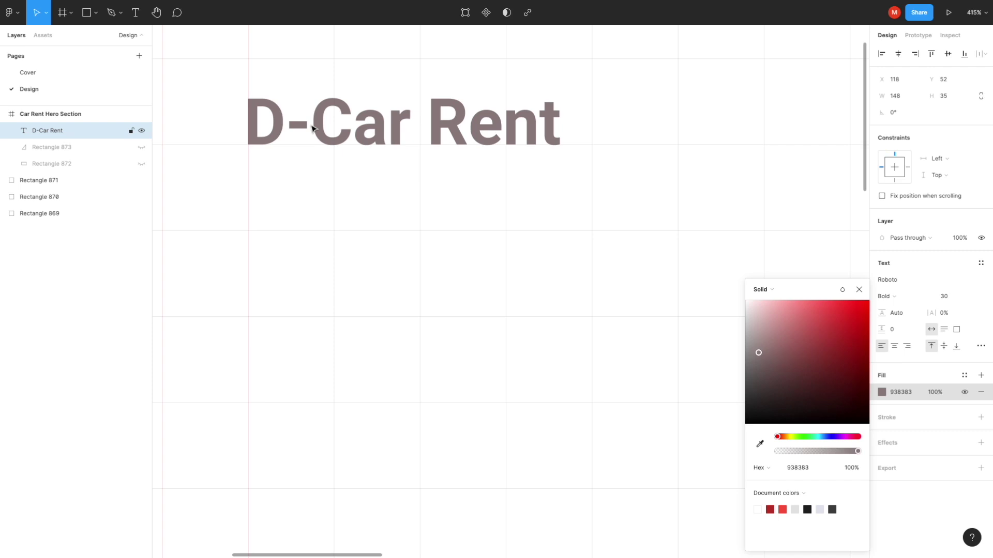
scroll(311, 128, "down", 10, "ctrl")
left_click(859, 290)
- Remove the stray empty text box created beside the logo
scroll(554, 144, "up", 2, "ctrl")
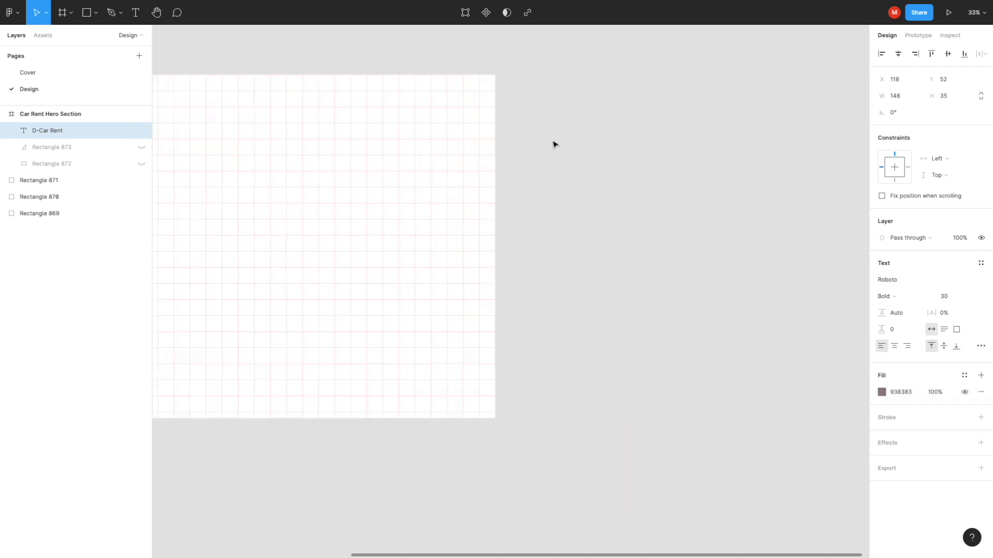
scroll(592, 154, "up", 3, "ctrl")
scroll(593, 156, "right", 3)
scroll(593, 156, "right", 3)
key("t")
left_click(442, 137)
left_click(954, 297)
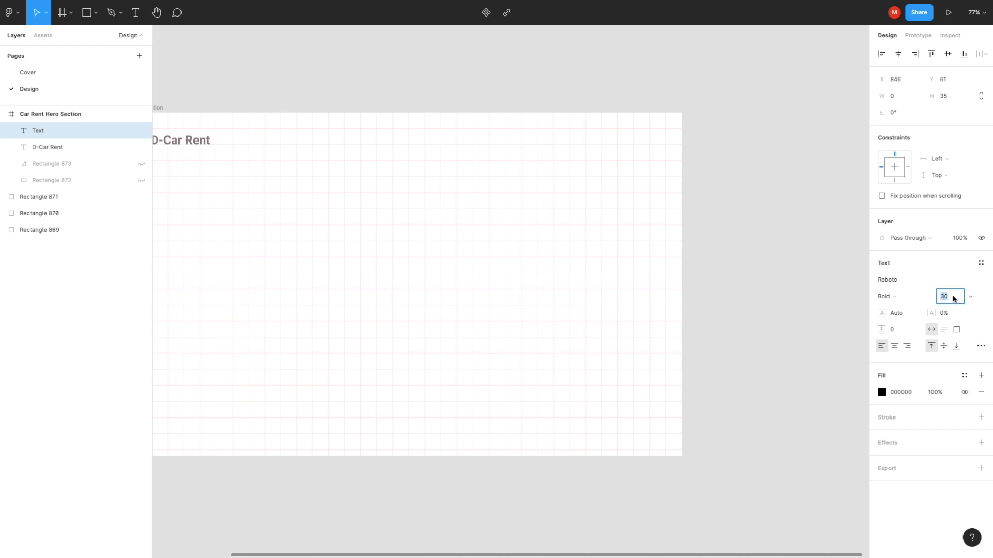
type("14")
left_click(435, 138)
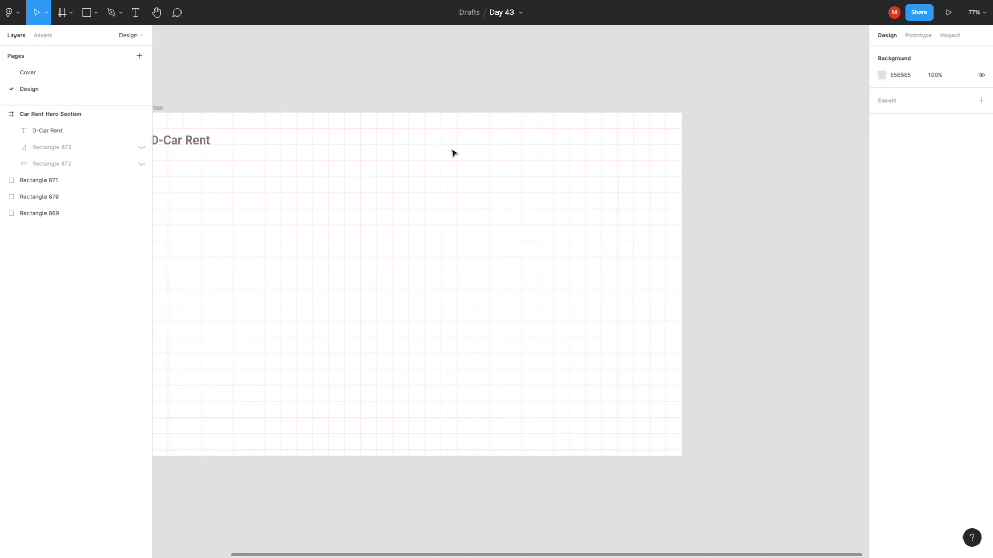
- Add a 'Location' nav link in Roboto Regular 14 right of the logo
key("t")
left_click(430, 137)
type("Location")
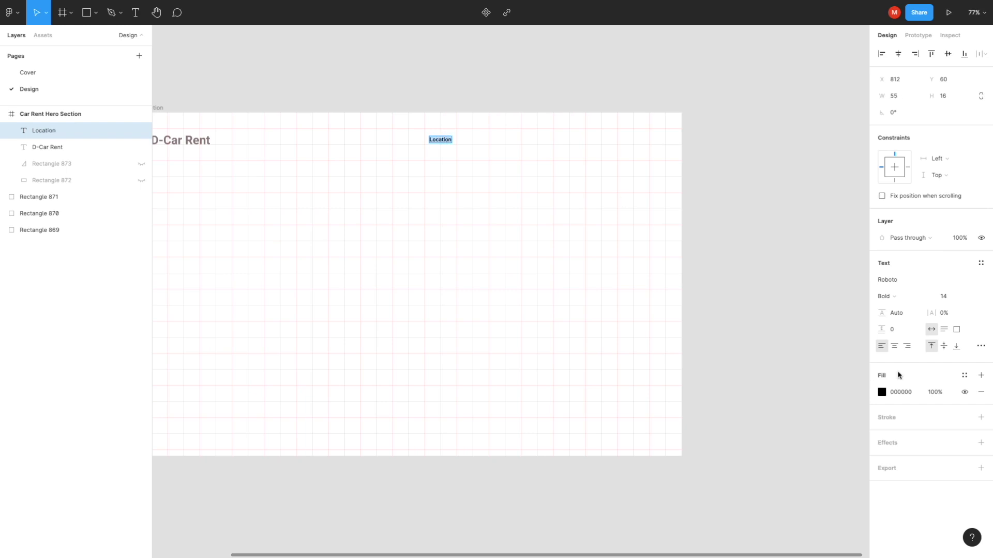
left_click(884, 296)
left_click(909, 278)
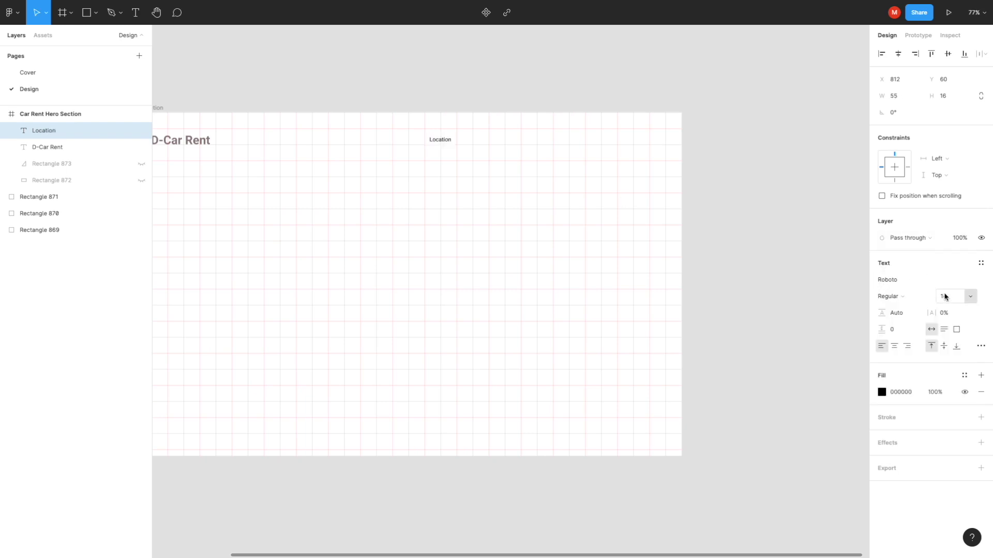
key("Escape")
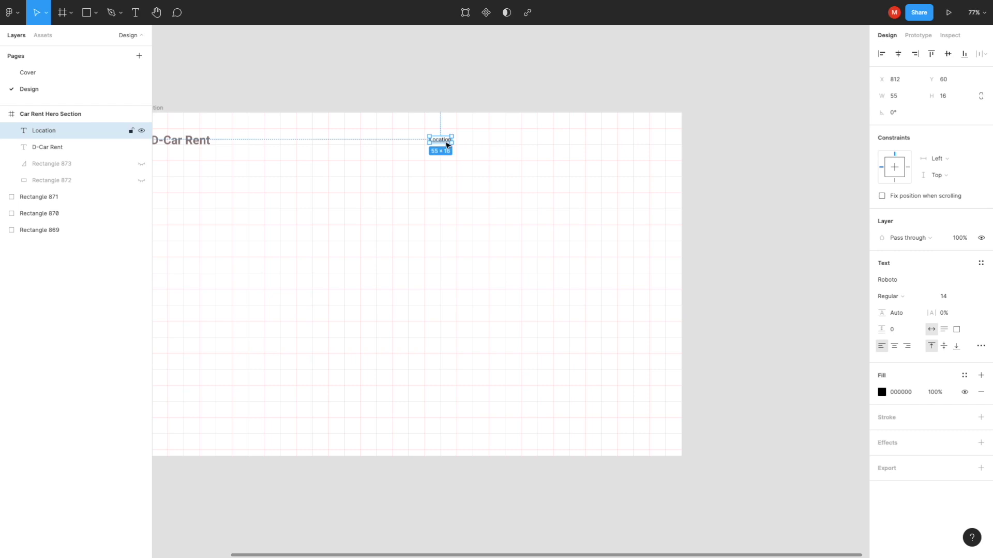
- Duplicate the link to the right as 'Blogs' and 'Testimonials'
left_click_drag(446, 143, 481, 143)
key("Return")
type("Blogs")
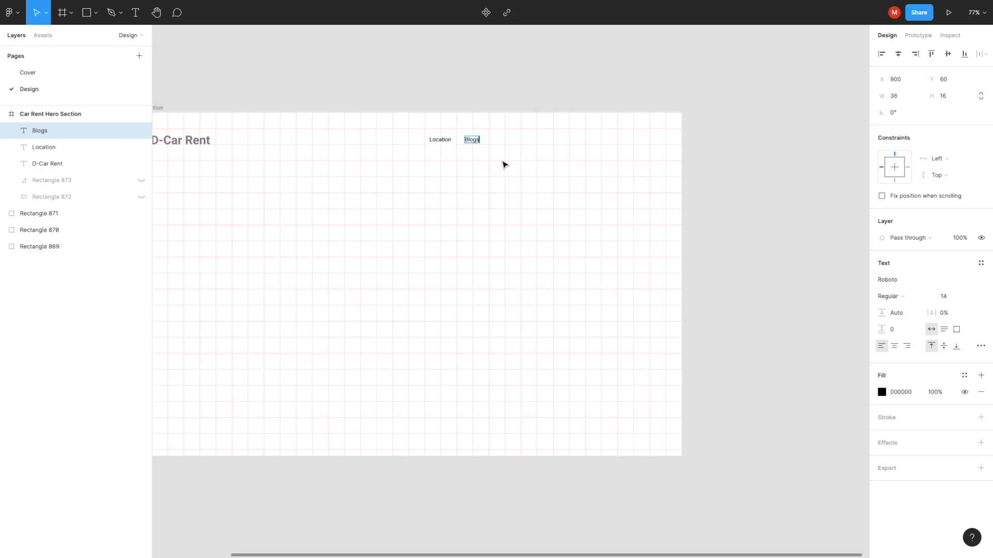
key("Escape")
left_click_drag(477, 145, 504, 144)
key("Return")
type("Testimonials")
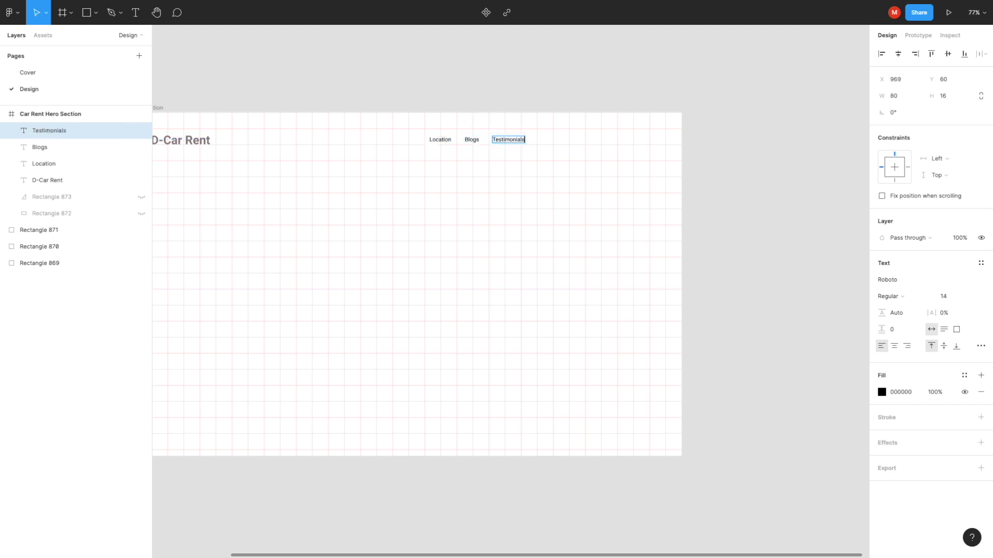
key("Escape")
- Add a final 'Contact' copy and select all four nav links
left_click_drag(514, 145, 554, 140)
key("Return")
type("Contact")
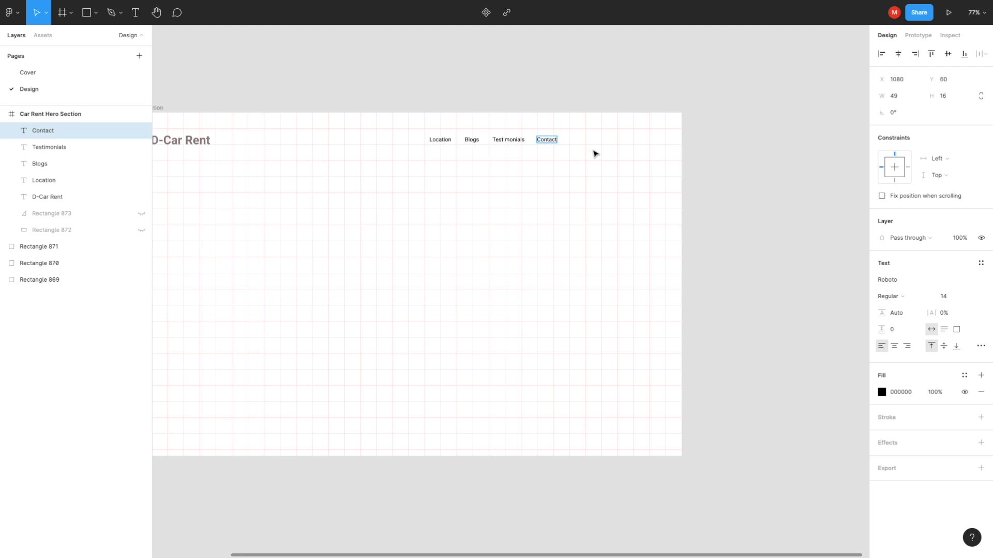
key("Escape")
left_click_drag(569, 140, 437, 149)
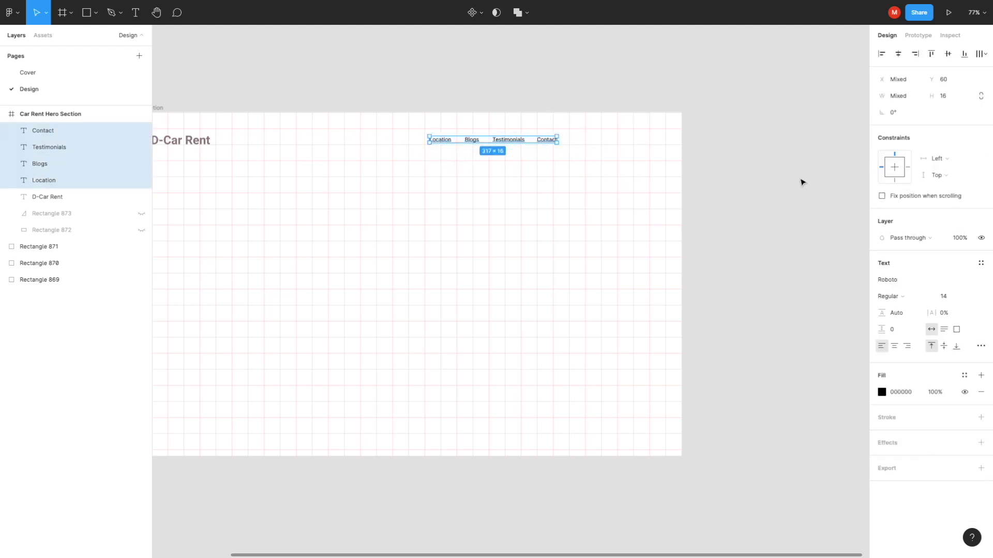
- Distribute the nav links horizontally with a 40 gap and move them toward the logo
left_click(984, 54)
left_click(905, 86)
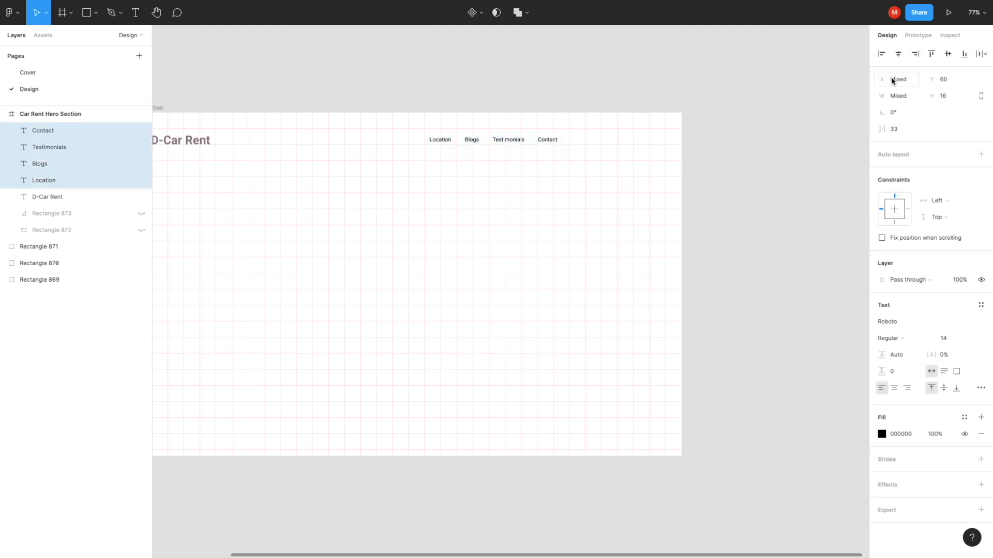
left_click(897, 131)
type("40")
key("Return")
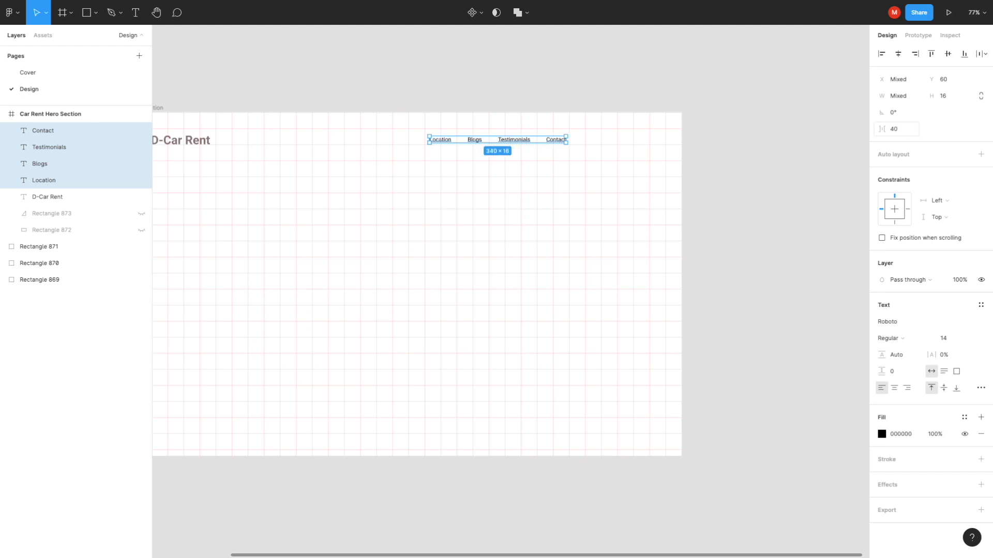
left_click_drag(522, 144, 595, 146)
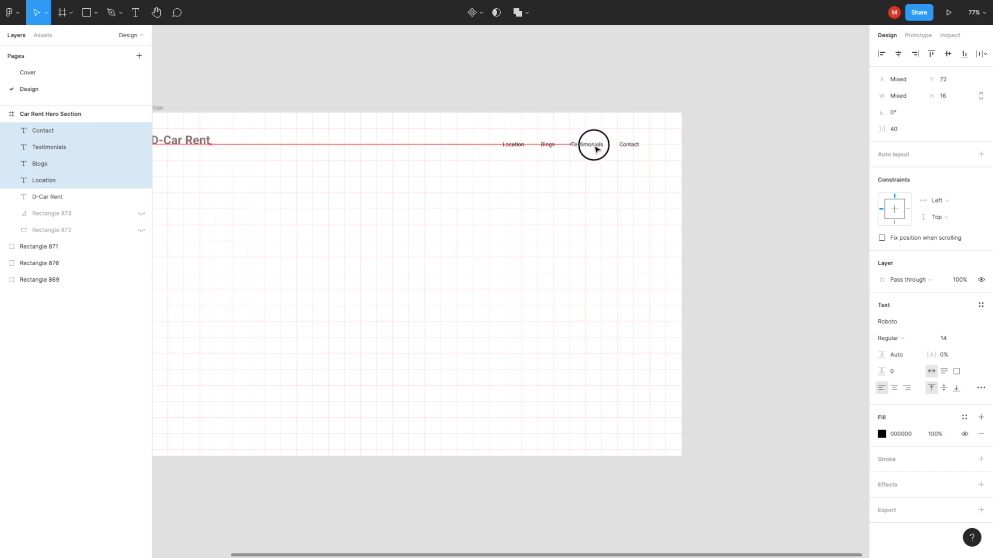
left_click_drag(595, 147, 590, 145)
- Widen the gap to 45, level the links with the logo, and group them as Group 1
left_click(896, 137)
type("5")
key("Return")
scroll(594, 140, "up", 3, "ctrl")
left_click_drag(594, 145, 587, 148)
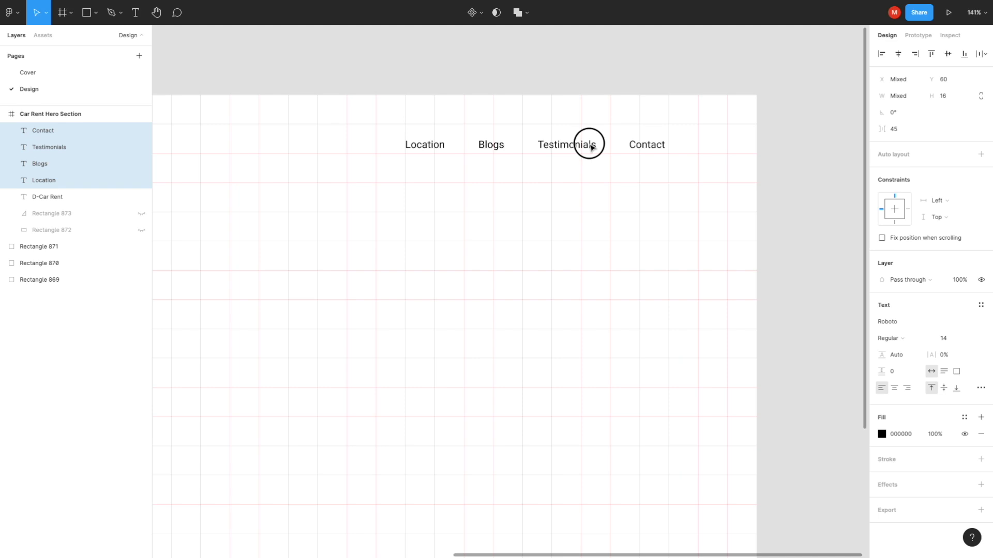
scroll(590, 148, "down", 3, "ctrl")
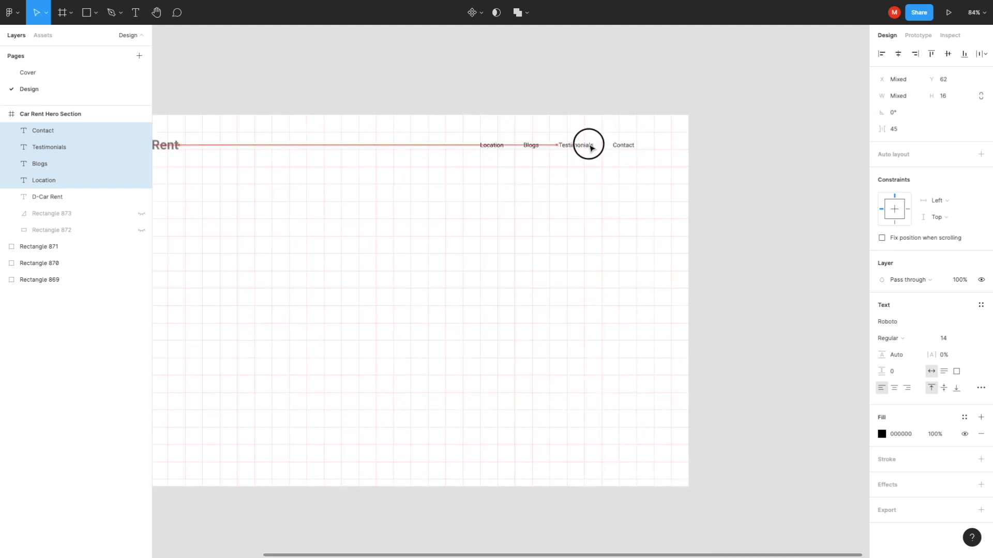
left_click_drag(591, 149, 593, 150)
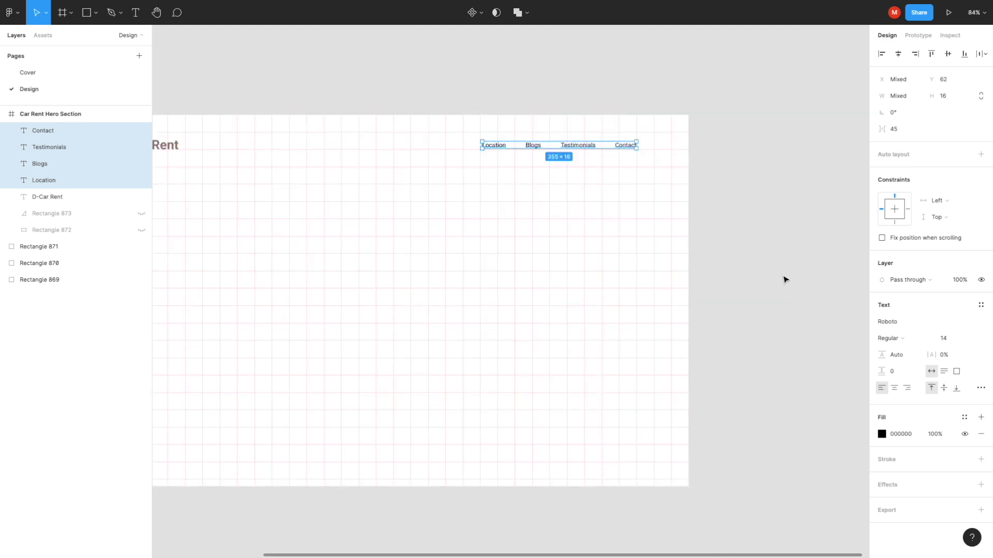
key("ctrl+g")
scroll(539, 279, "left", 3)
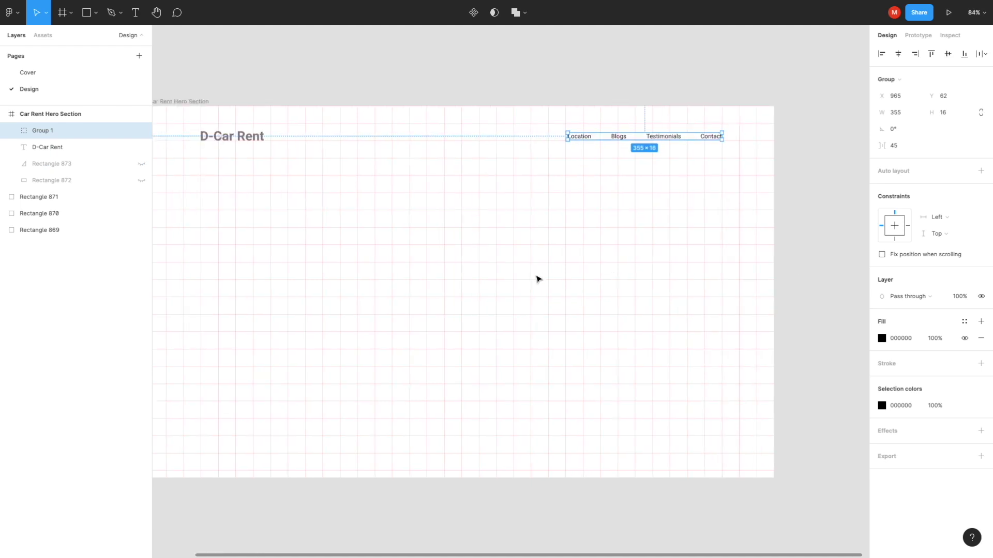
- Make the D-Car Rent logo and nav links white FFFFFF
left_click(222, 137, "shift")
left_click(882, 501)
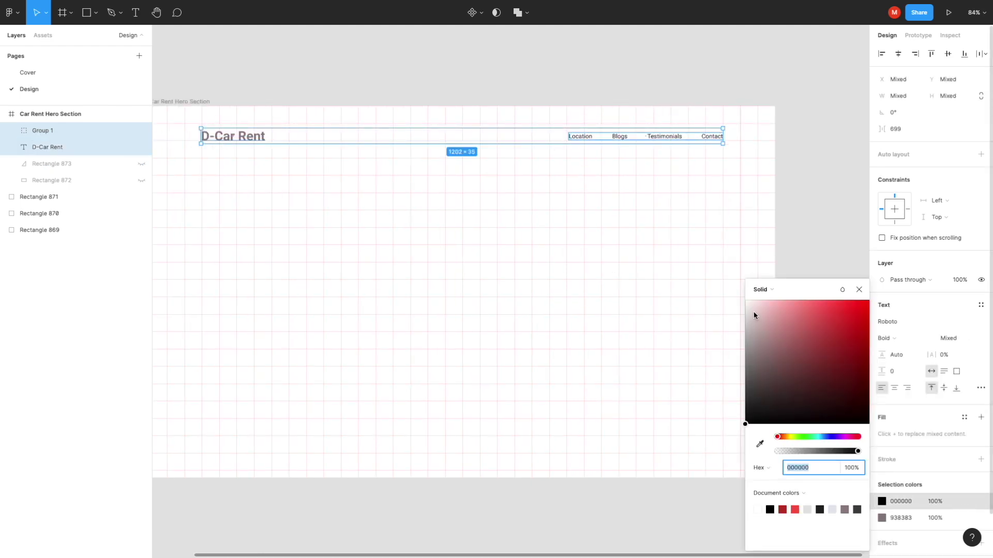
left_click_drag(806, 362, 737, 294)
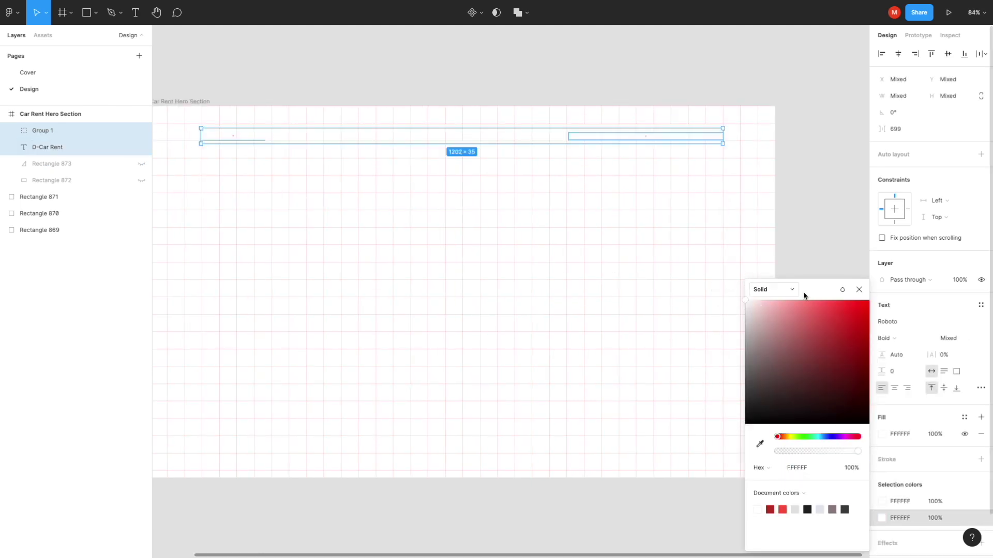
left_click(859, 289)
- Unhide the red triangle and dark background rectangle
left_click(352, 91)
left_click(141, 164)
left_click(141, 180)
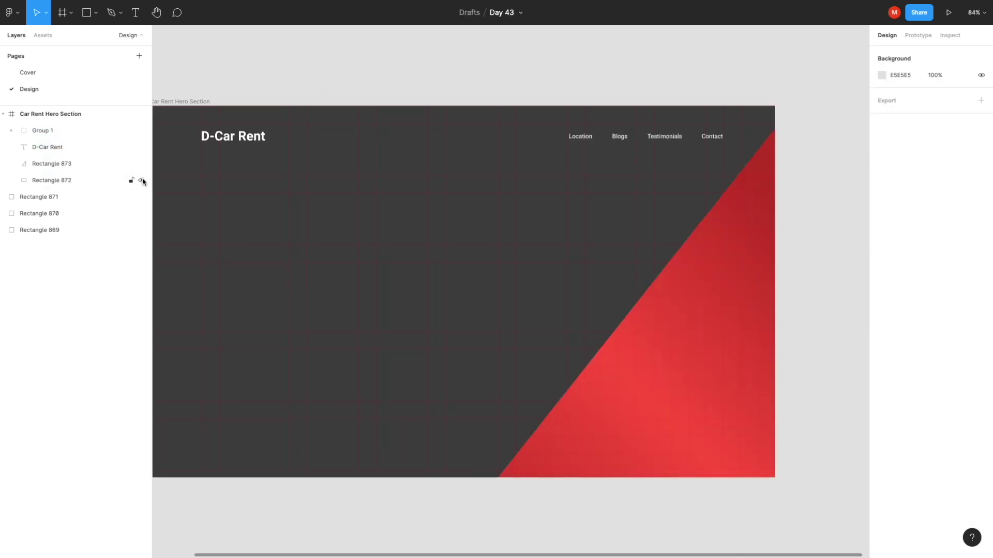
scroll(448, 124, "left", 3)
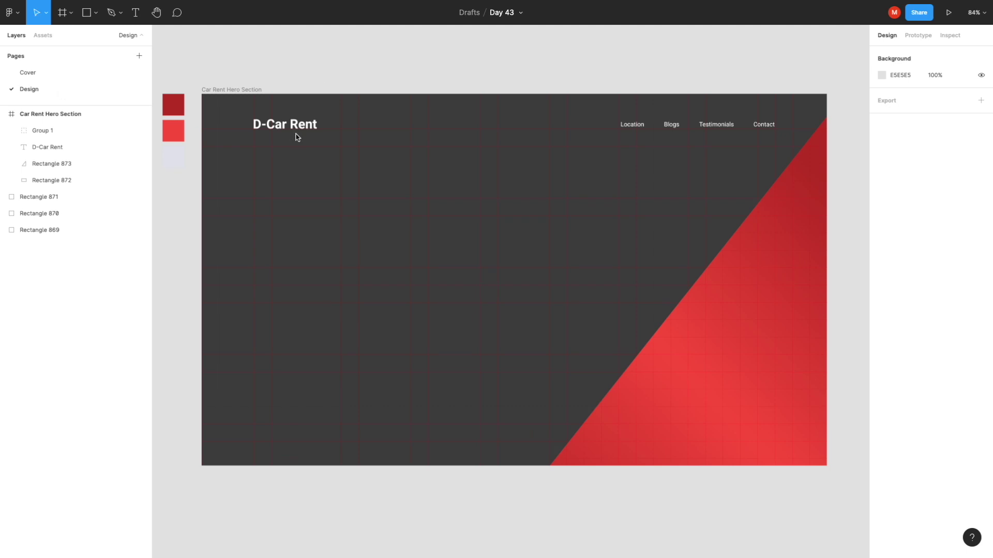
- Type the headline 'Renting Car Never Been Eassier Before!' in the hero's left area
left_click(267, 217)
key("t")
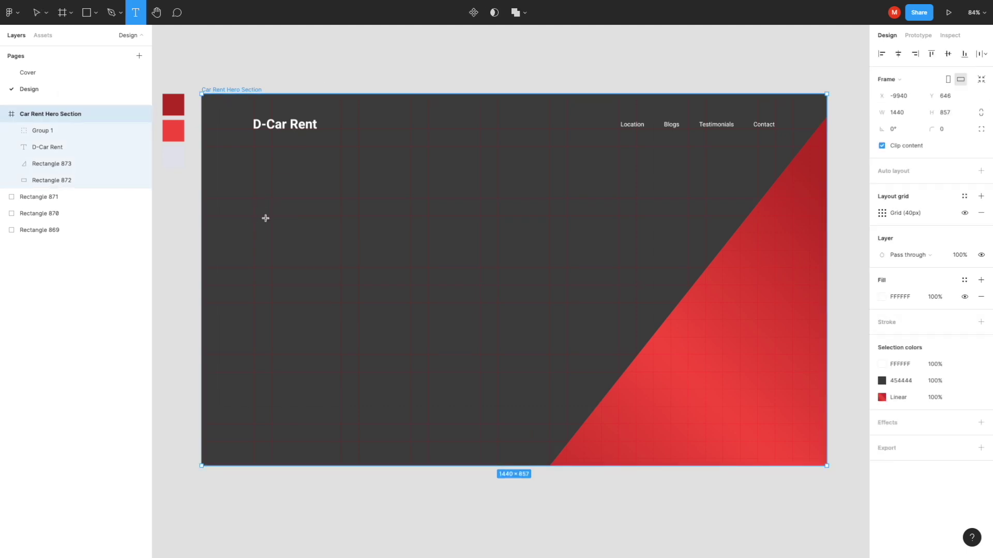
left_click(265, 218)
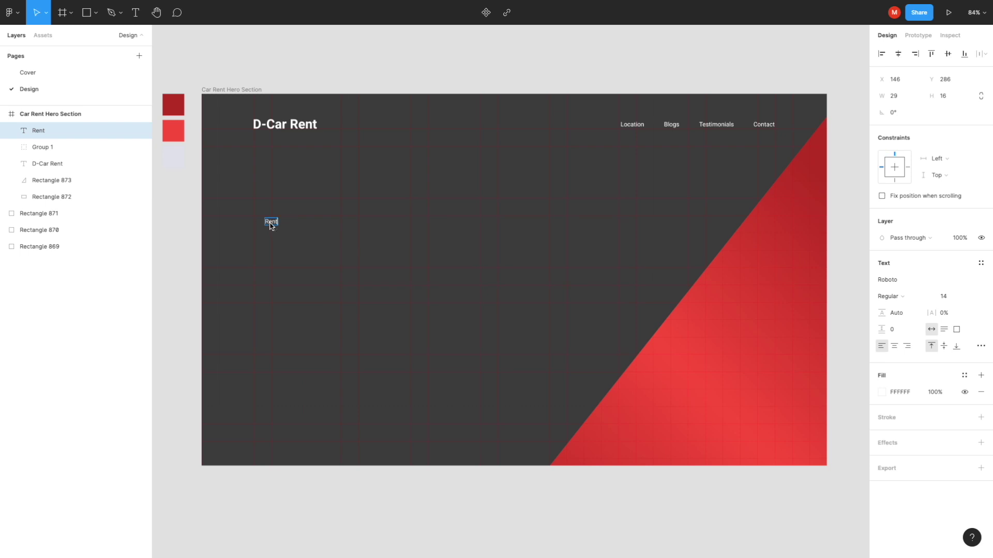
type("Renting C")
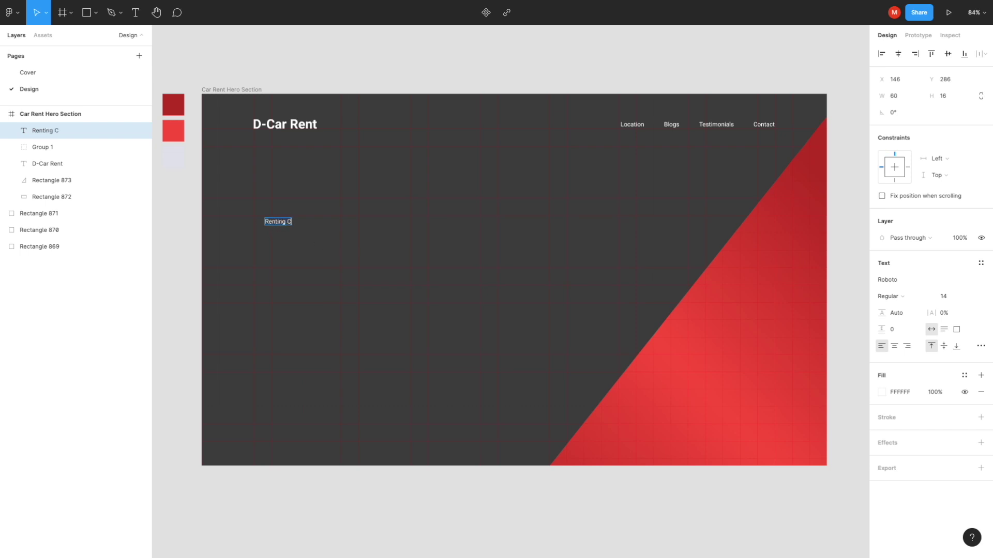
type("ar N")
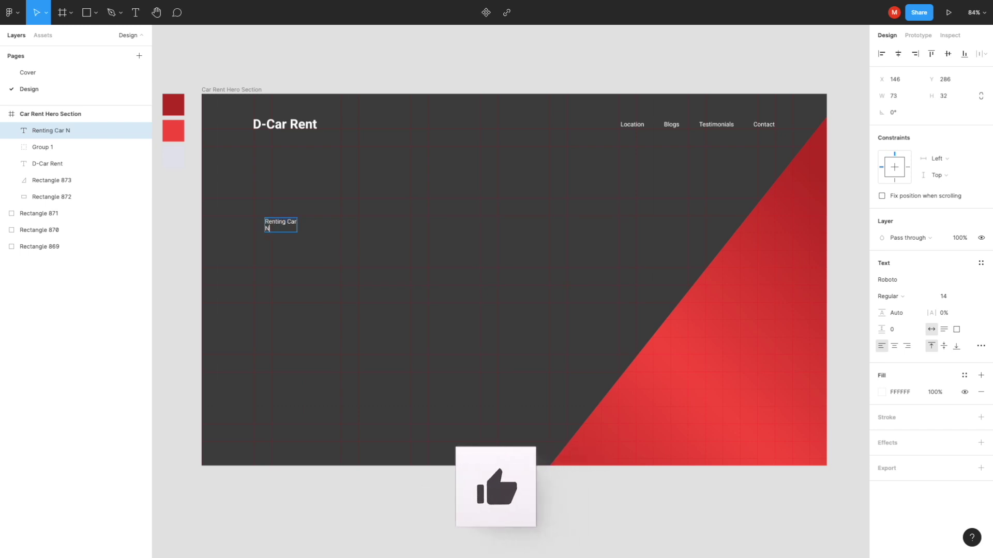
type("ever Been ")
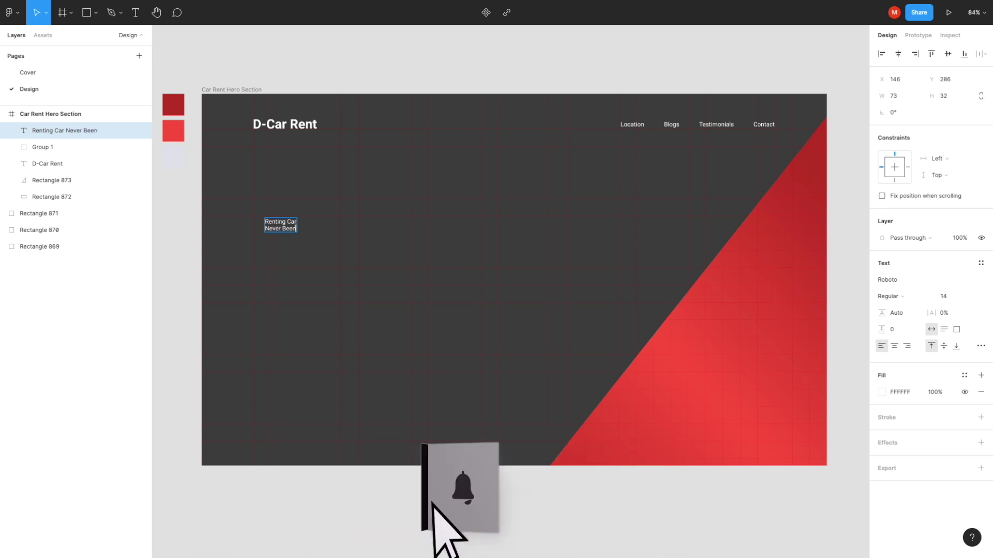
type("Ea")
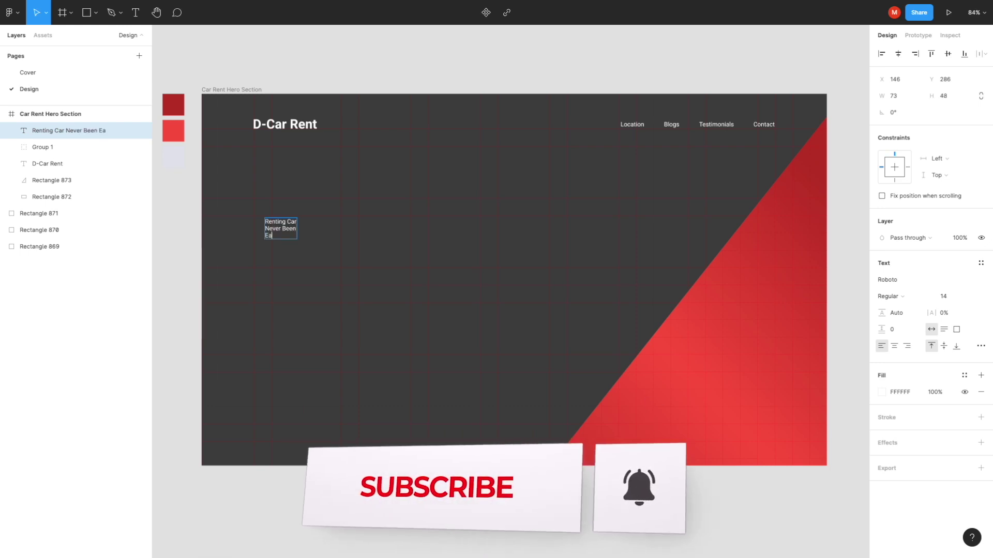
type("ssier Before!")
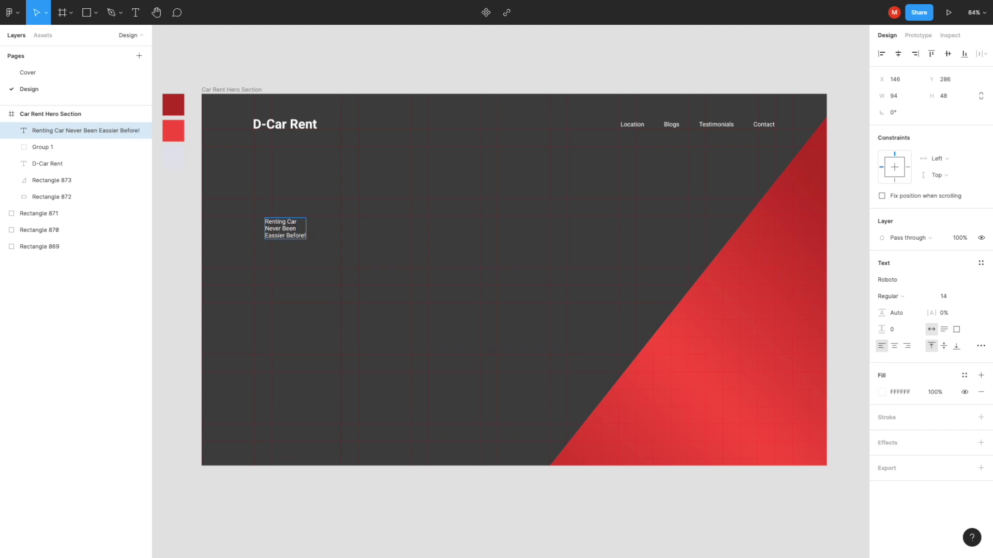
- Make the headline Bold at font size 55 and shift it slightly left
key("ctrl+a")
left_click(890, 297)
left_click(904, 317)
left_click(948, 302)
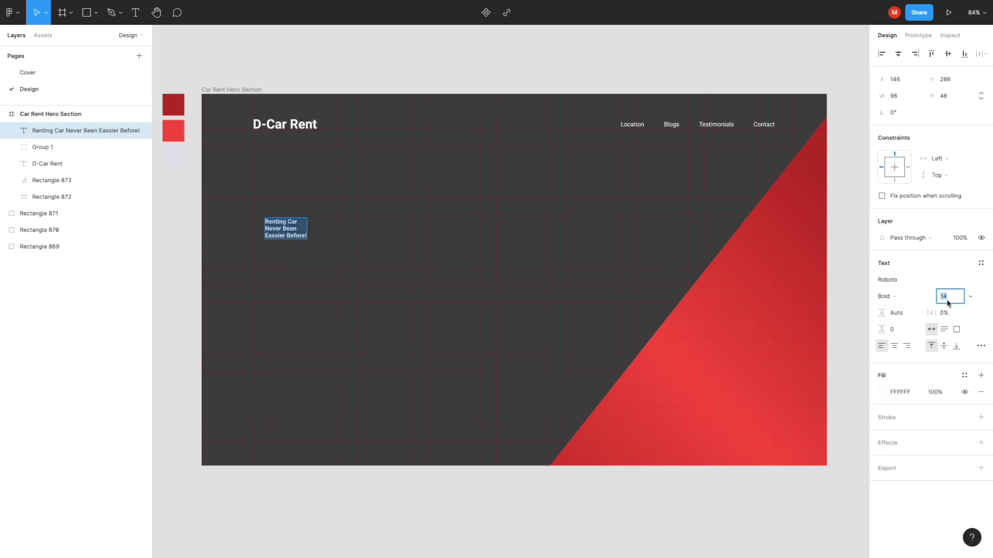
type("35")
key("Return")
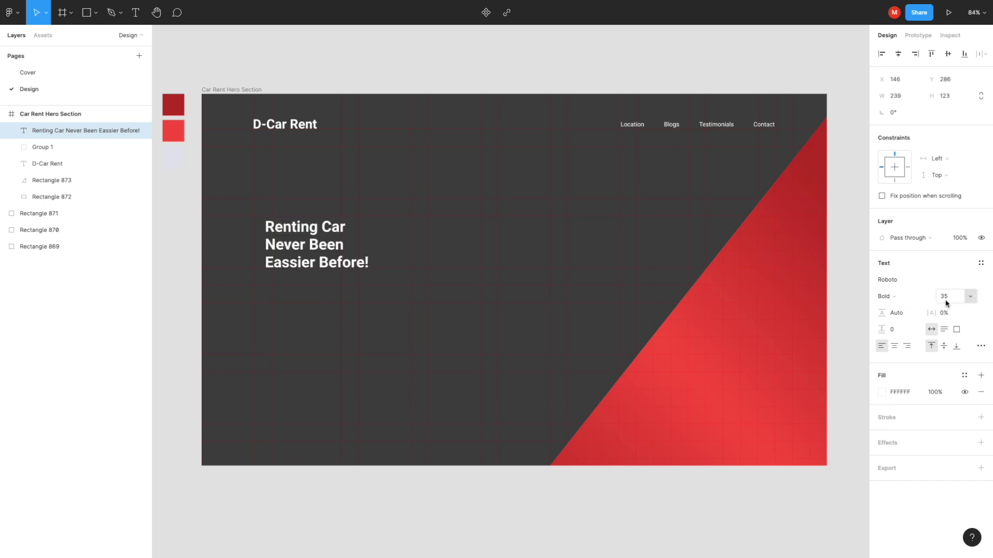
left_click(946, 302)
type("50")
key("Return")
left_click(945, 302)
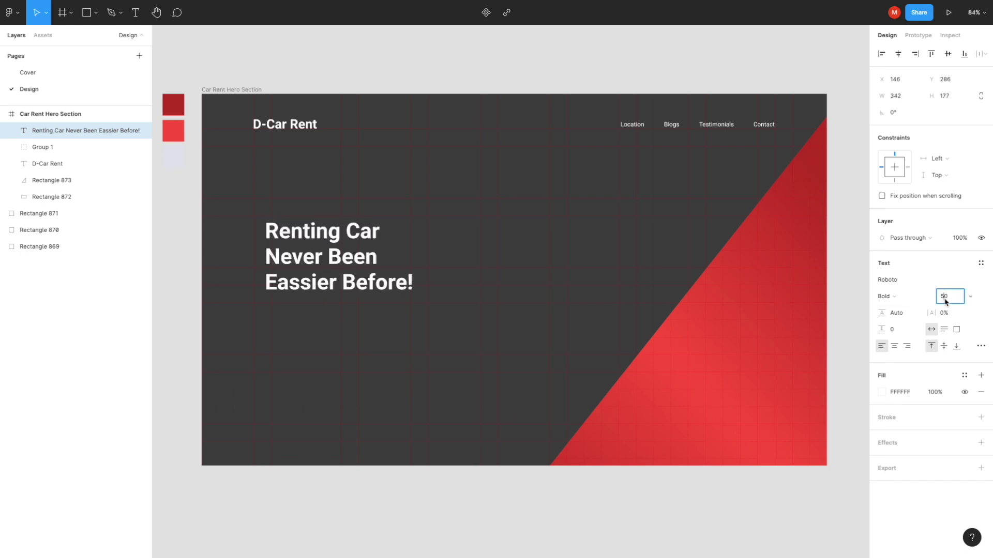
type("55")
key("Return")
left_click_drag(341, 259, 328, 255)
key("Escape")
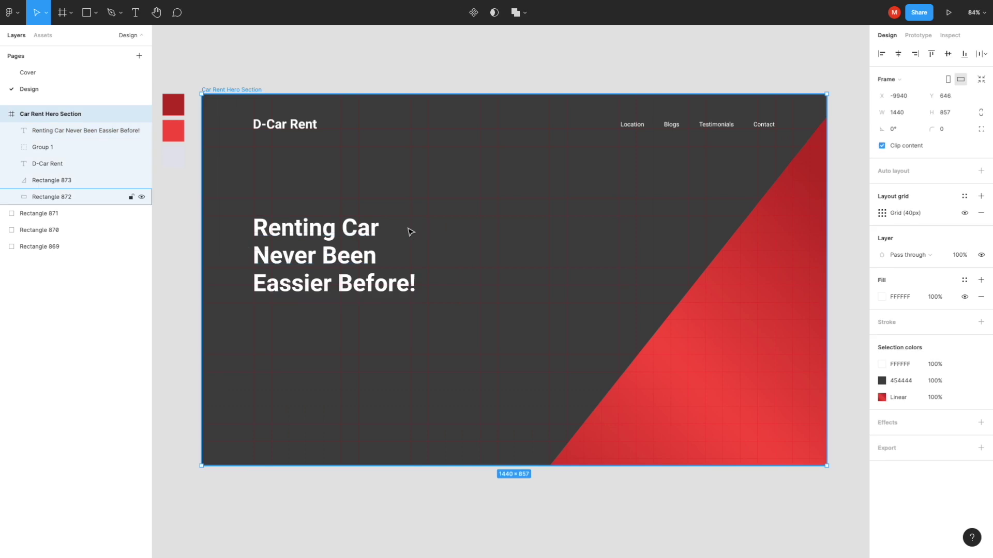
- Start a new text box below the headline in Regular weight at 14 px
key("t")
left_click(261, 317)
type("Are")
key("ctrl+a")
left_click(903, 296)
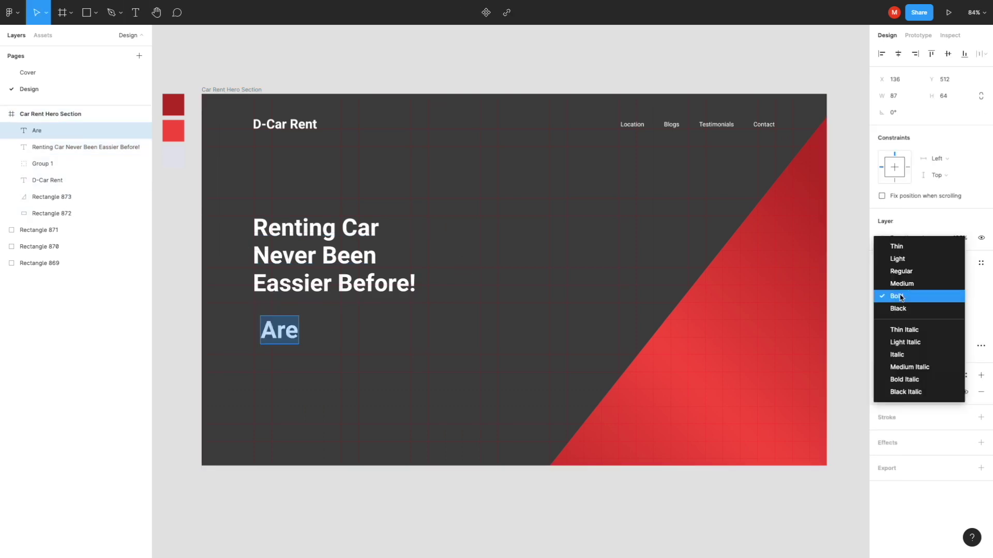
left_click(898, 275)
left_click(944, 296)
type("14")
key("Return")
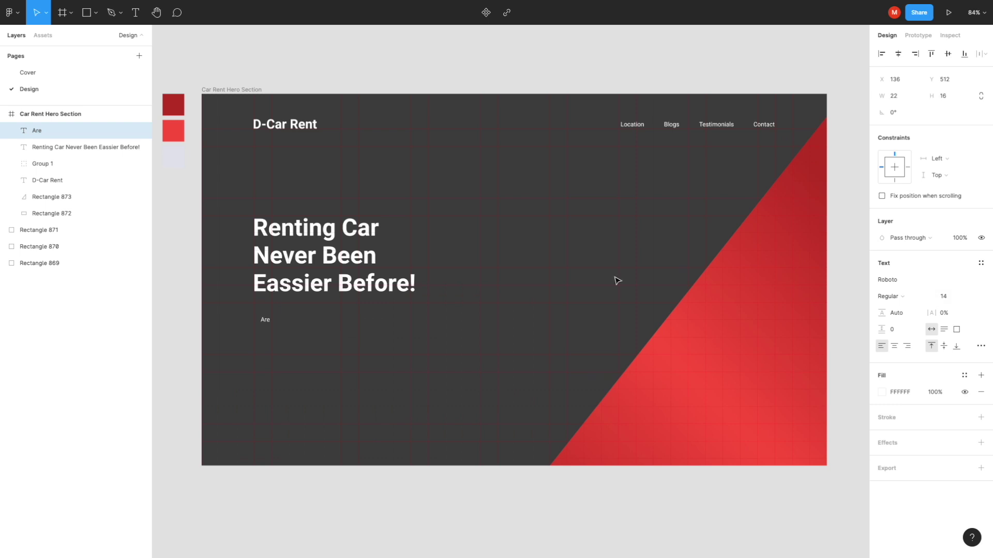
- Type the two-line car rent subtitle ending 'We got it for you!' and align it under the headline
type(" you")
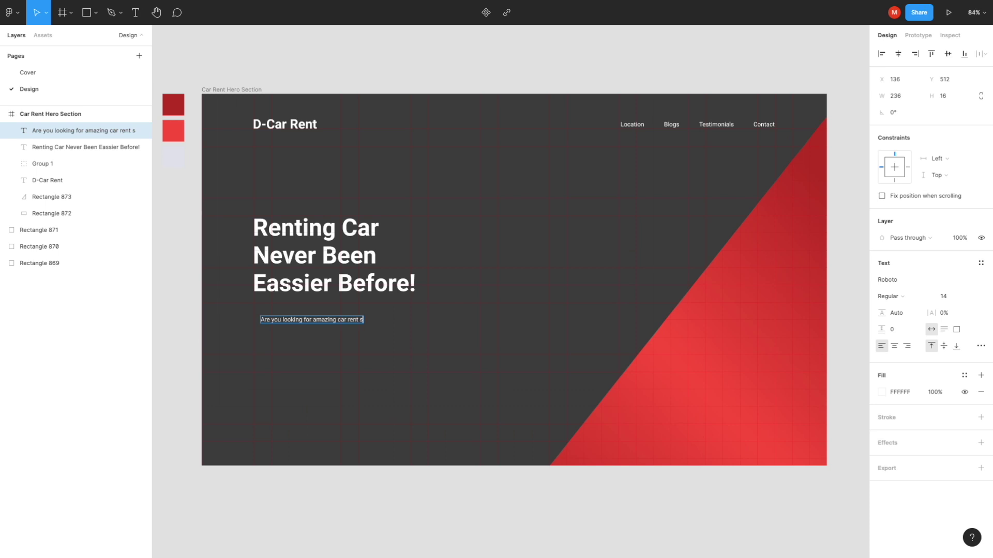
type("?")
key("Return")
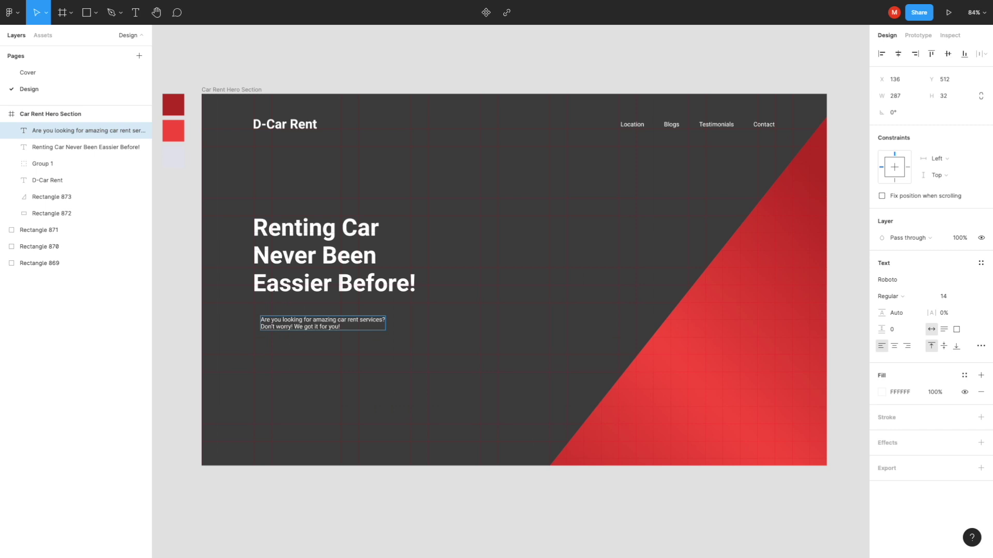
key("Escape")
left_click_drag(320, 327, 312, 312)
scroll(312, 313, "up", 5)
left_click_drag(312, 313, 314, 313)
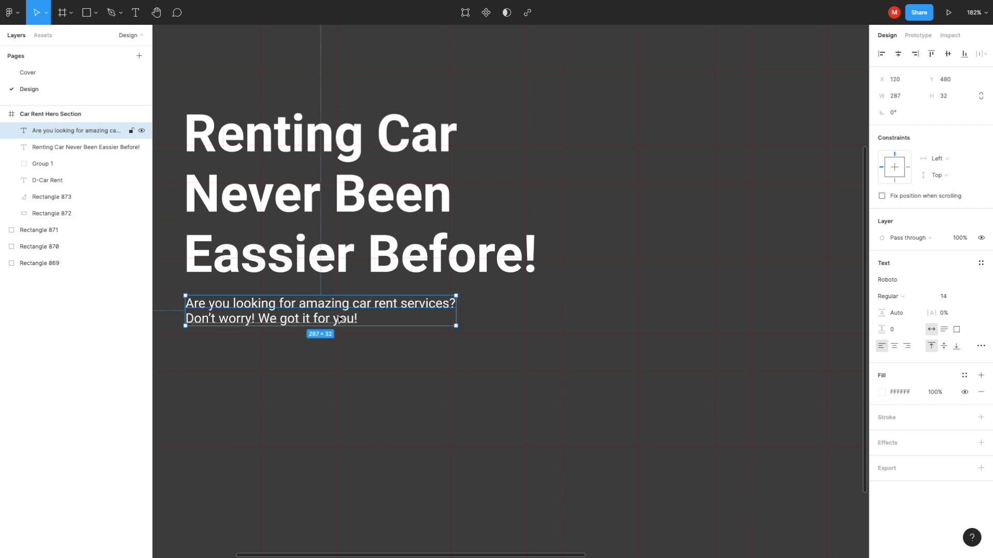
- Draw a button rectangle under the subtitle filled bright red FC5846
scroll(341, 322, "down", 3)
scroll(362, 331, "down", 1)
key("Escape")
key("r")
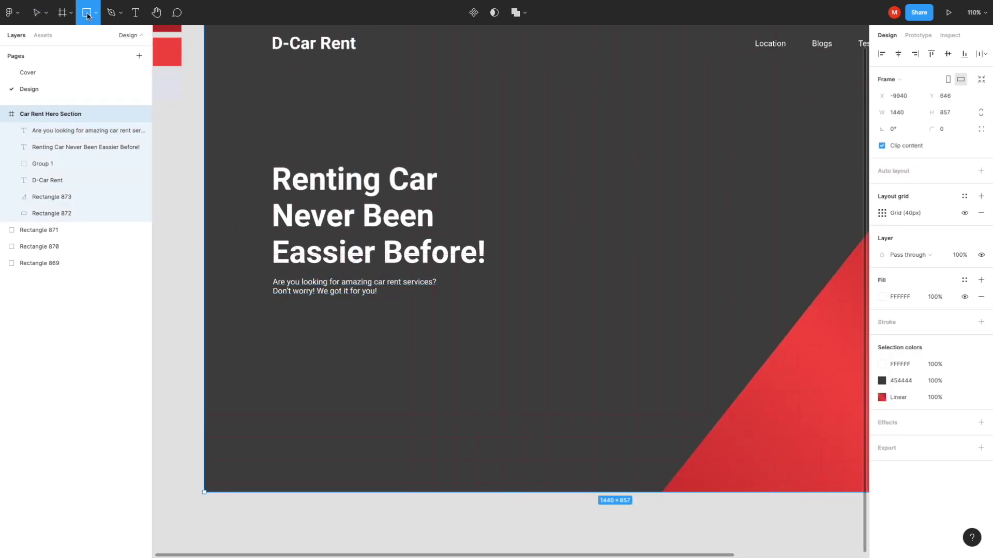
mouse_move(269, 308)
left_mouse_down()
mouse_move(375, 338)
mouse_move(354, 326)
left_mouse_up()
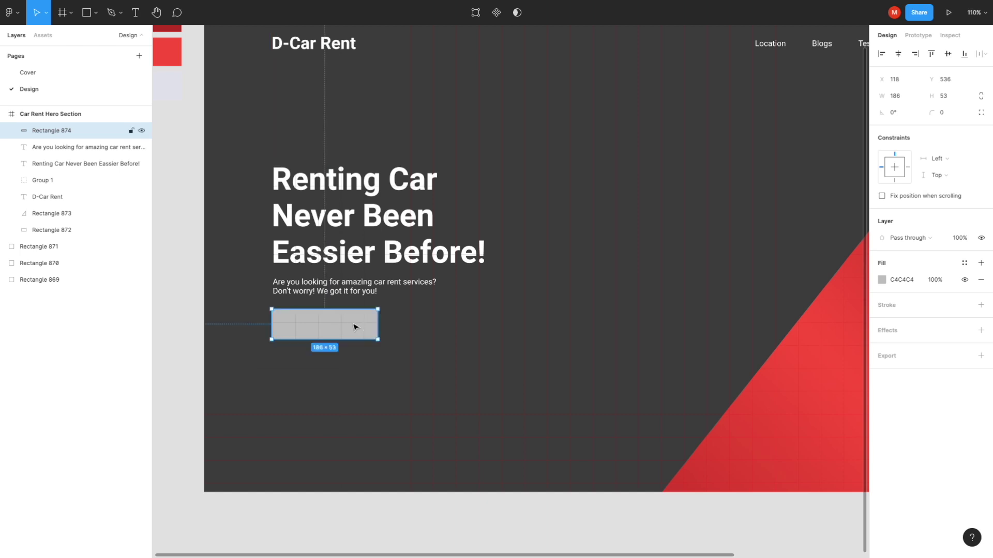
left_click(881, 279)
left_click(783, 502)
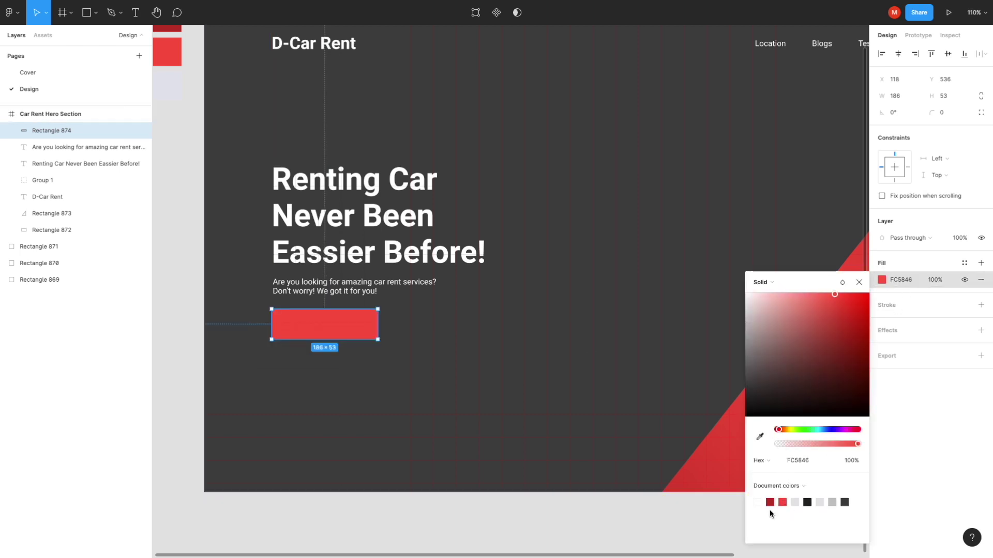
left_click(772, 502)
left_click(782, 502)
left_click(859, 282)
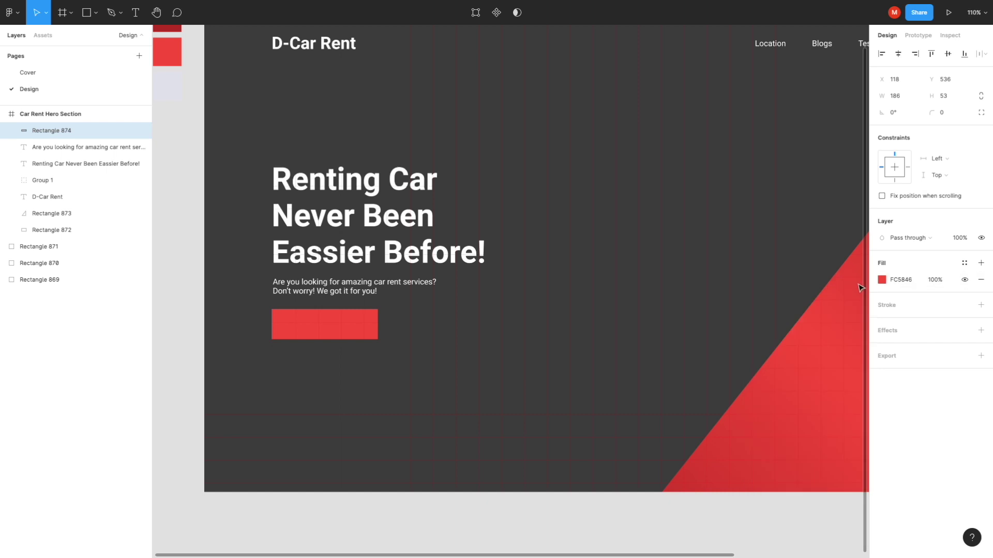
- Add a centred 'Learn More' label on the button in Medium weight, size 18
key("Escape")
key("t")
left_click(285, 325)
type("Learn More")
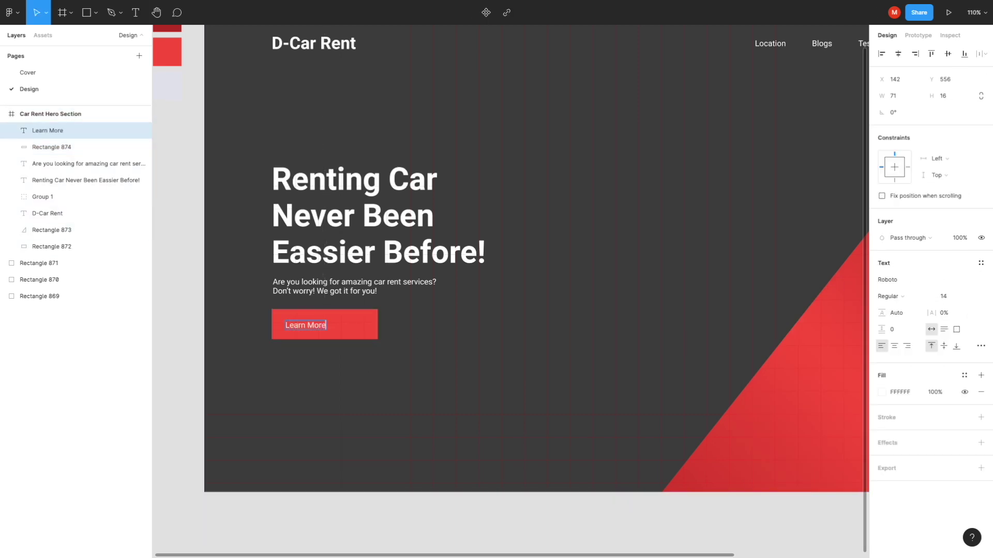
left_click(889, 296)
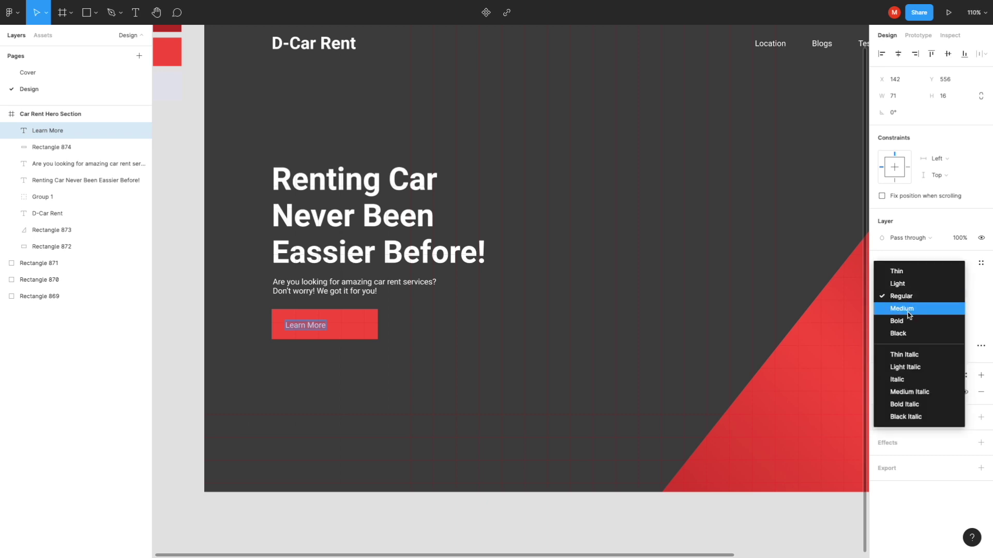
left_click(907, 310)
left_click(947, 296)
type("17")
key("Return")
key("Up")
key("Up")
key("Up")
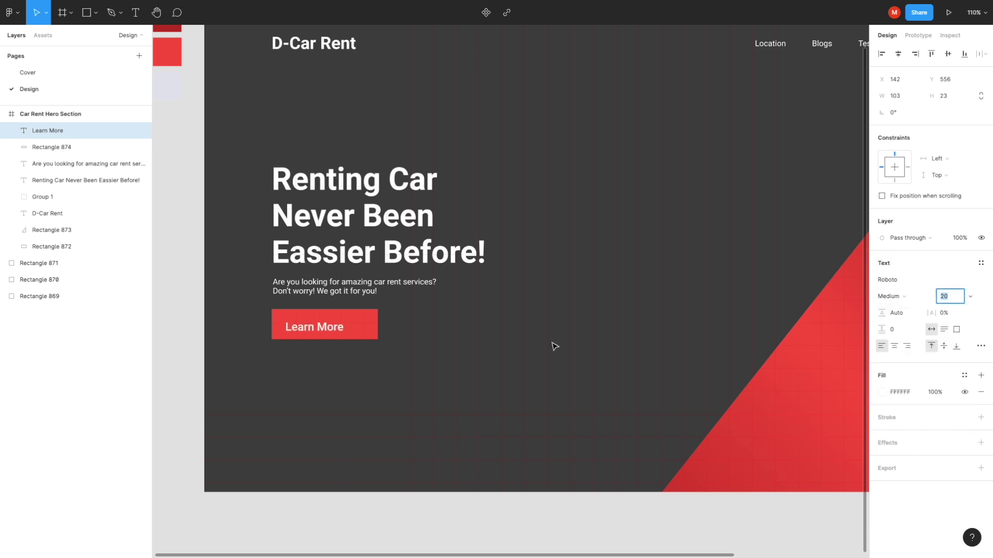
left_click_drag(314, 334, 325, 331)
left_click(947, 297)
key("Down")
key("Down")
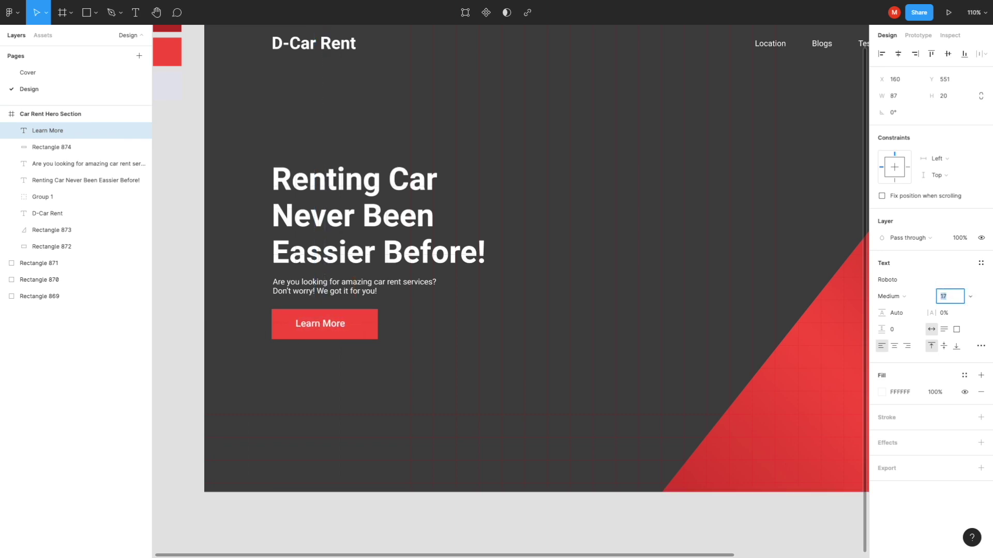
key("Escape")
- Check the Learn More label and fit the whole hero frame in view
scroll(331, 324, "left", 1)
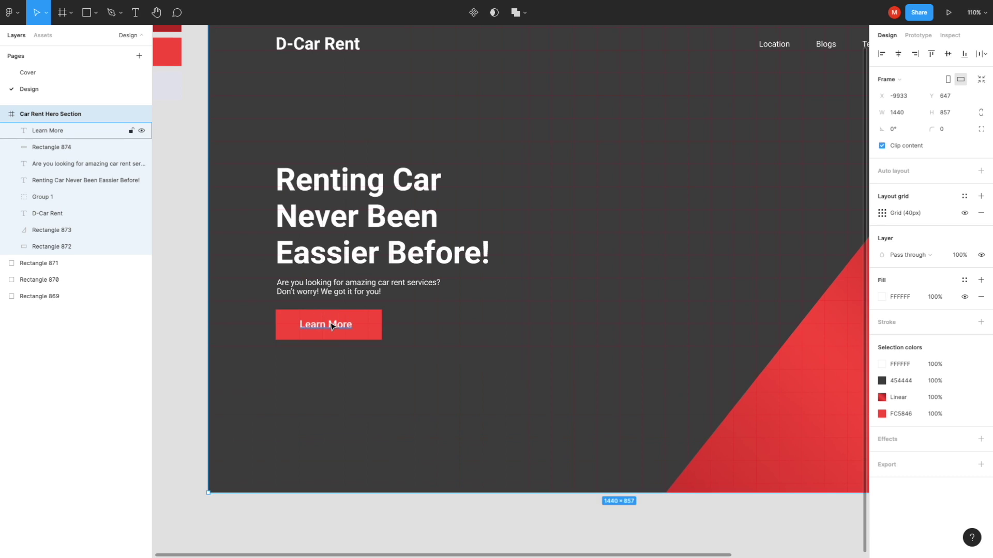
key("super+space")
key("Escape")
left_click(334, 328)
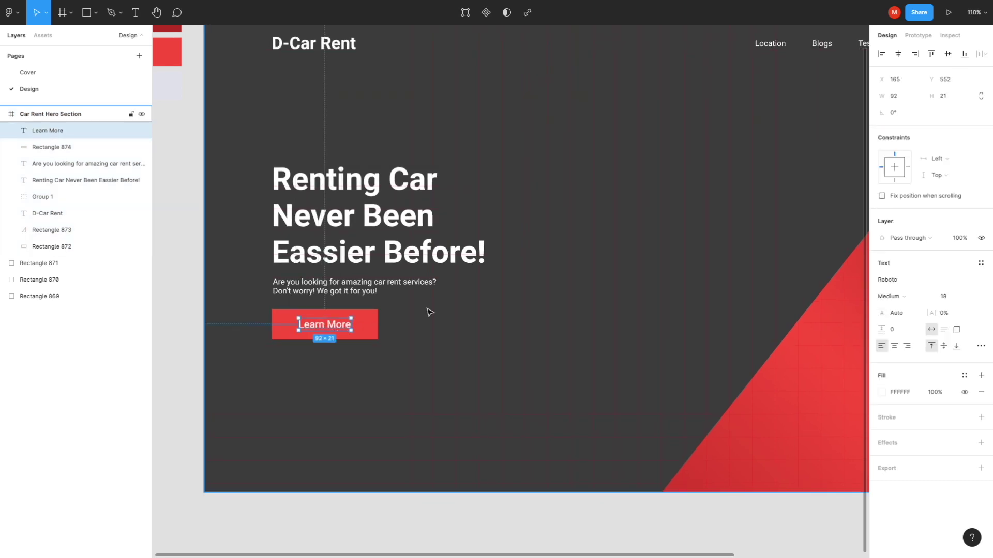
key("Escape")
key("shift+2")
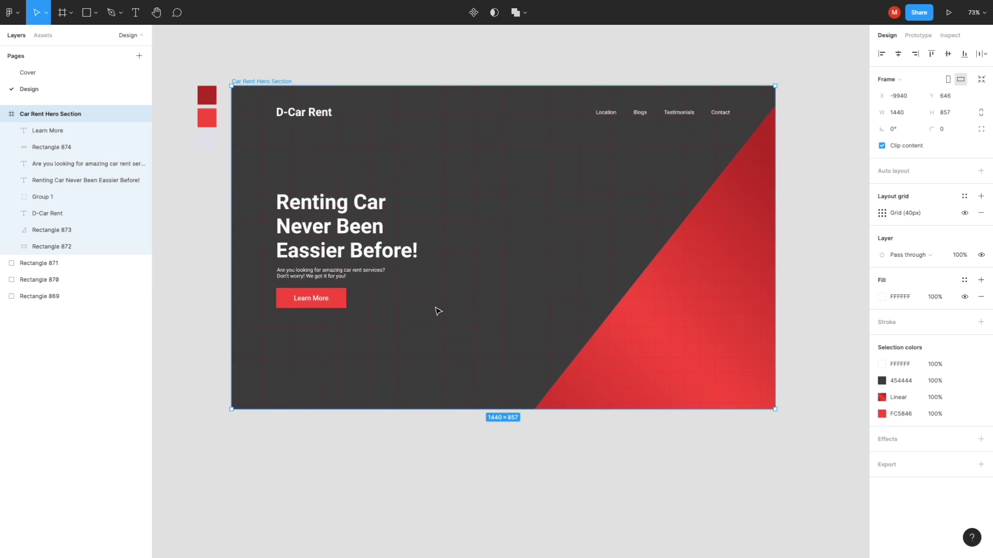
scroll(437, 310, "down", 2)
scroll(446, 248, "up", 2)
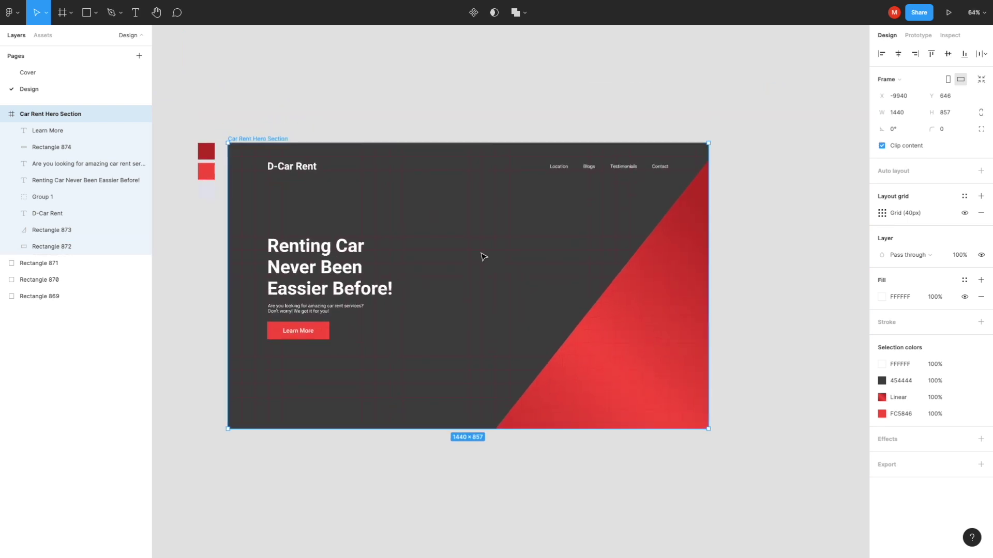
- Paste the red car image, enlarge it and place it inside the hero frame's lower right
scroll(484, 257, "down", 2)
left_click(525, 459)
key("ctrl+v")
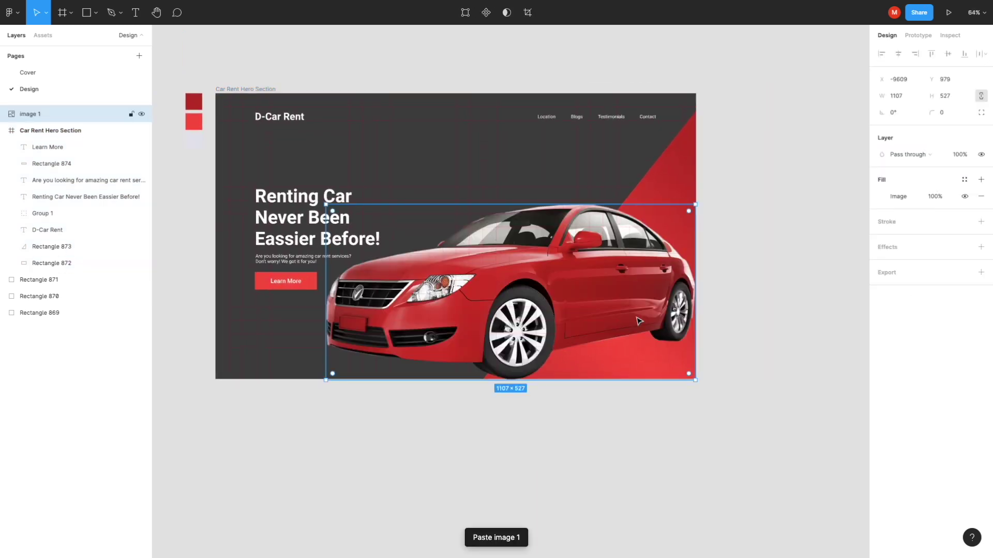
mouse_move(545, 300)
left_mouse_down()
mouse_move(618, 282)
mouse_move(608, 282)
left_mouse_up()
left_click(770, 188)
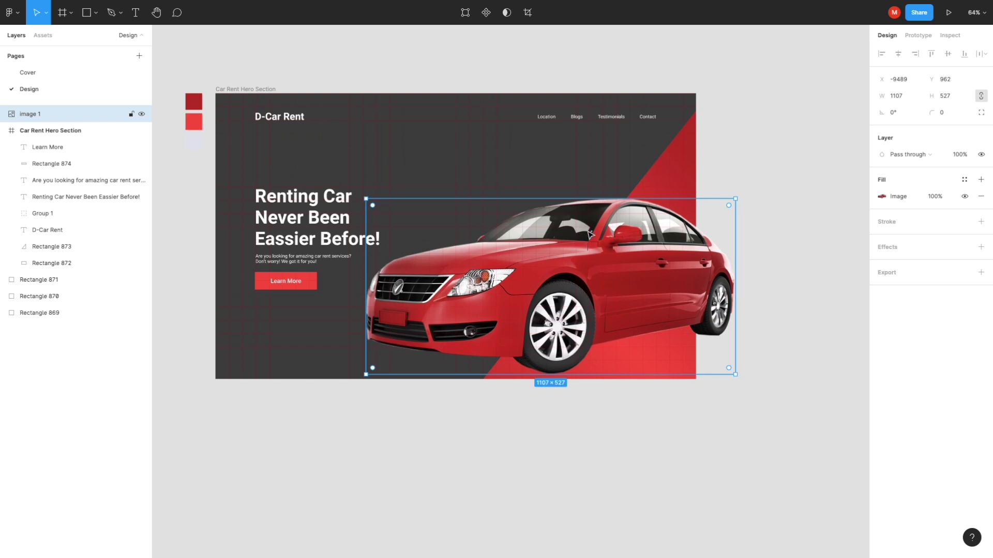
mouse_move(574, 204)
left_mouse_down()
mouse_move(572, 182)
mouse_move(572, 191)
left_mouse_up()
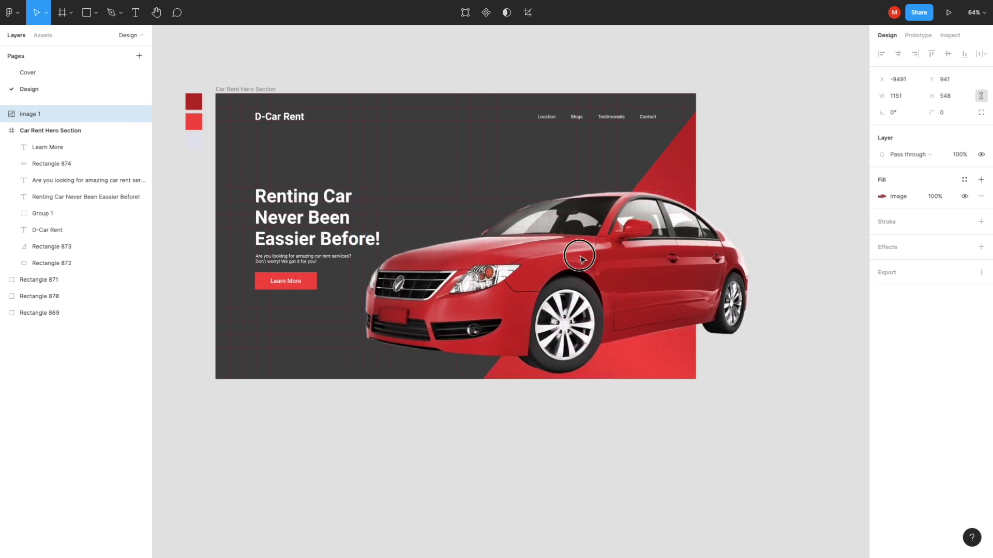
left_click_drag(31, 112, 41, 135)
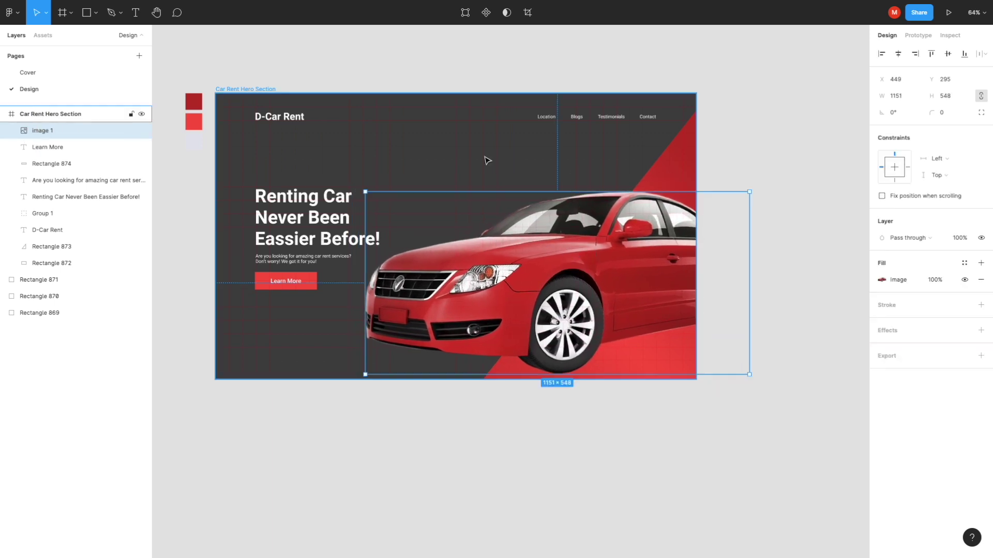
left_click(749, 137)
left_click(608, 250)
left_click_drag(558, 280, 546, 281)
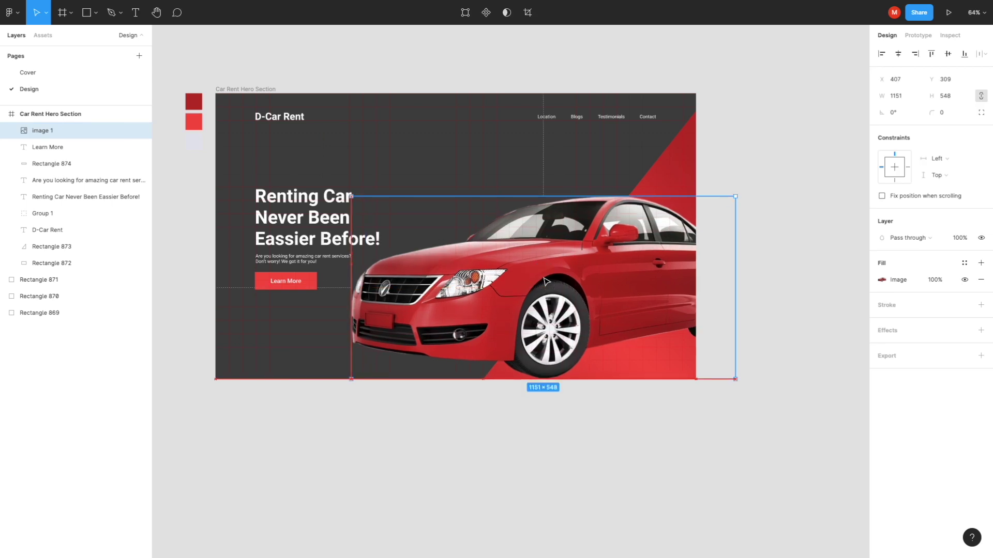
left_click(768, 149)
- Darken the hero's background rectangle fill to 2B2A2A
left_click(246, 90)
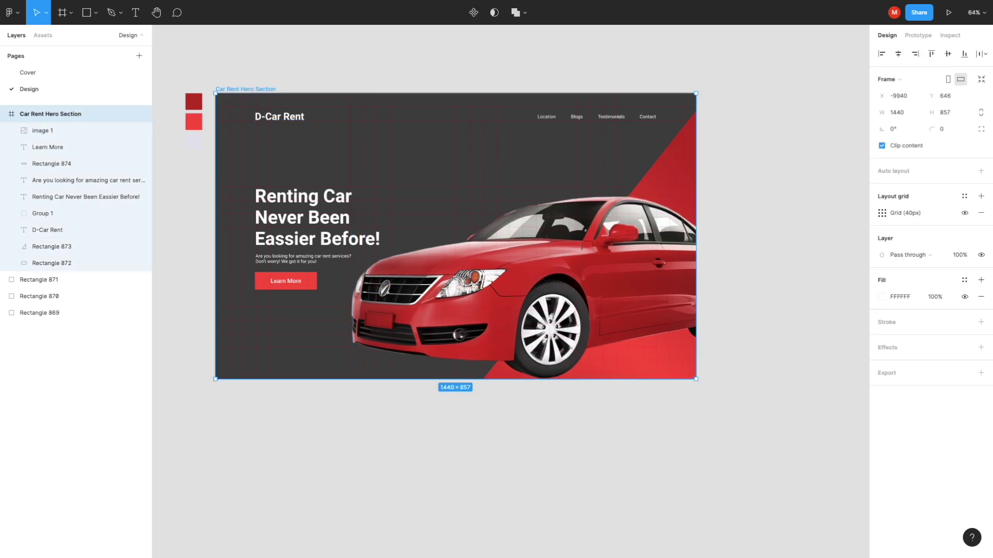
left_click(226, 105)
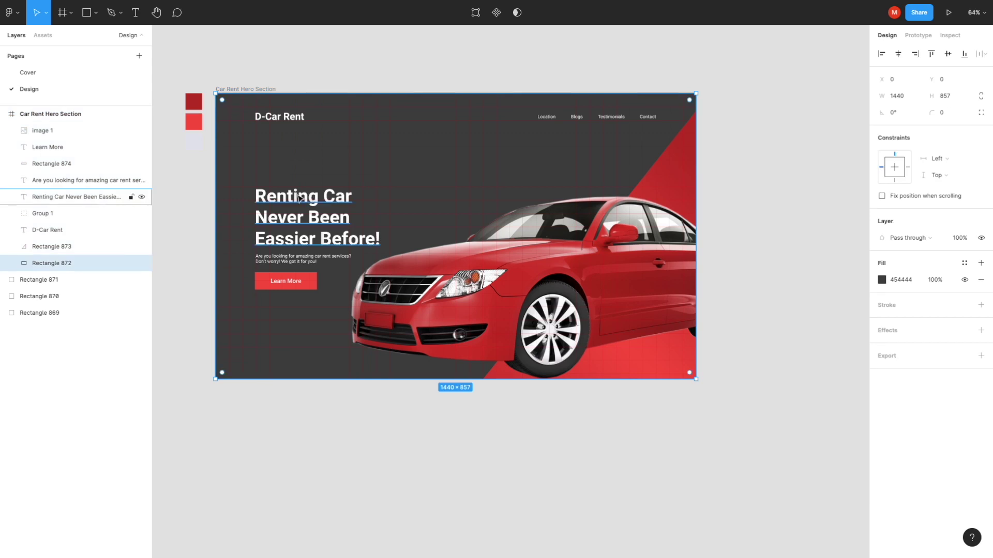
left_click(881, 280)
left_click(747, 397)
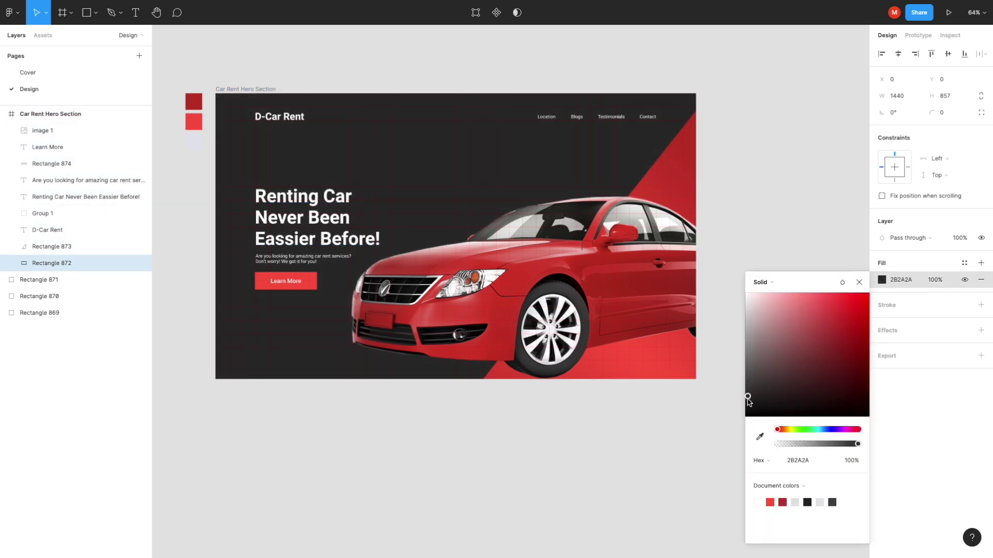
left_click(859, 282)
left_click(781, 157)
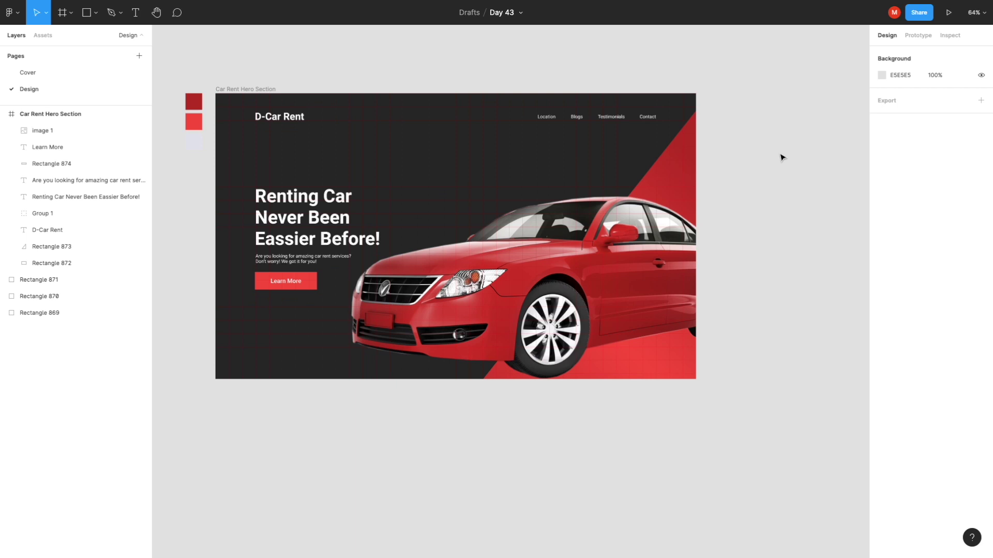
scroll(780, 155, "up", 1)
left_click(243, 89)
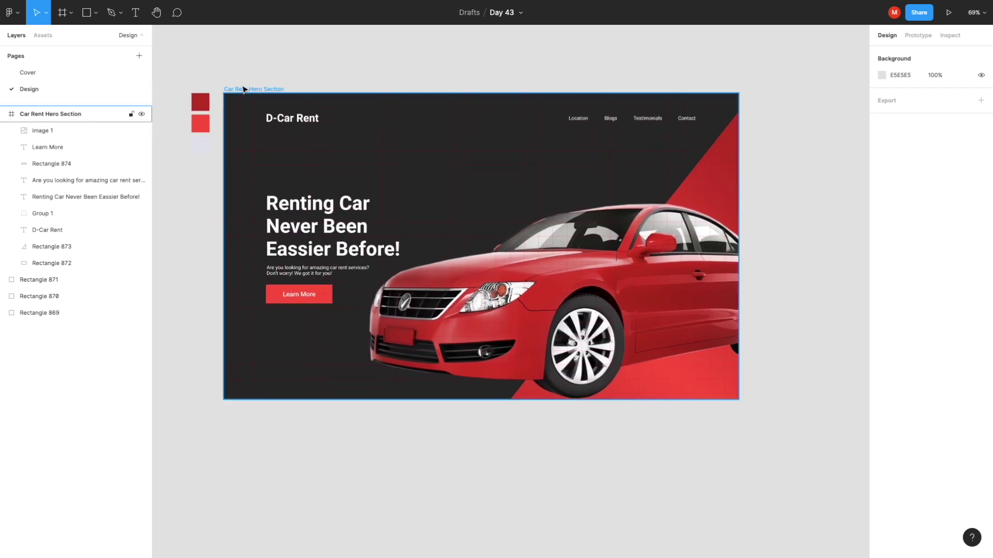
- Keep no scrolling, set the prototype device to Presentation, and present the hero section
left_click(918, 35)
left_click(909, 129)
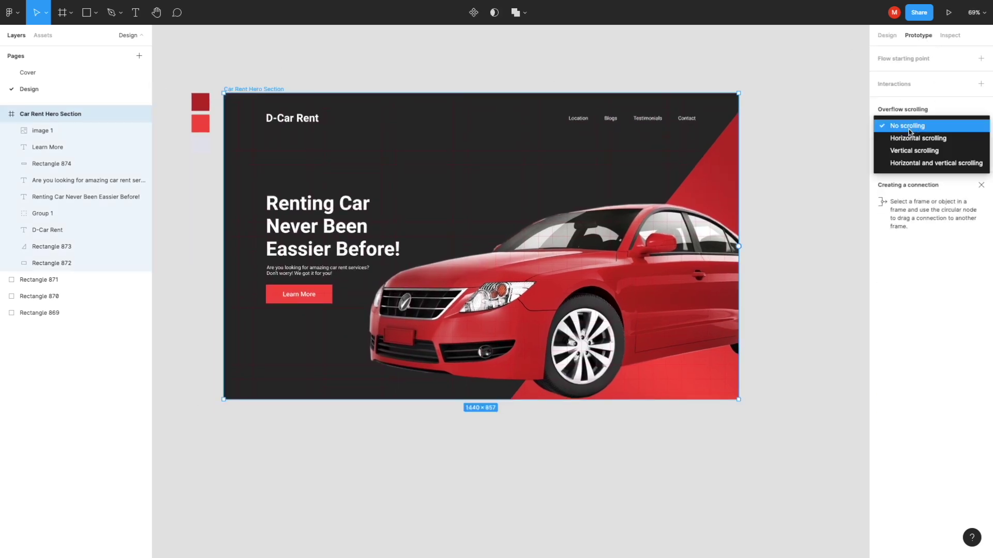
left_click(908, 126)
key("Escape")
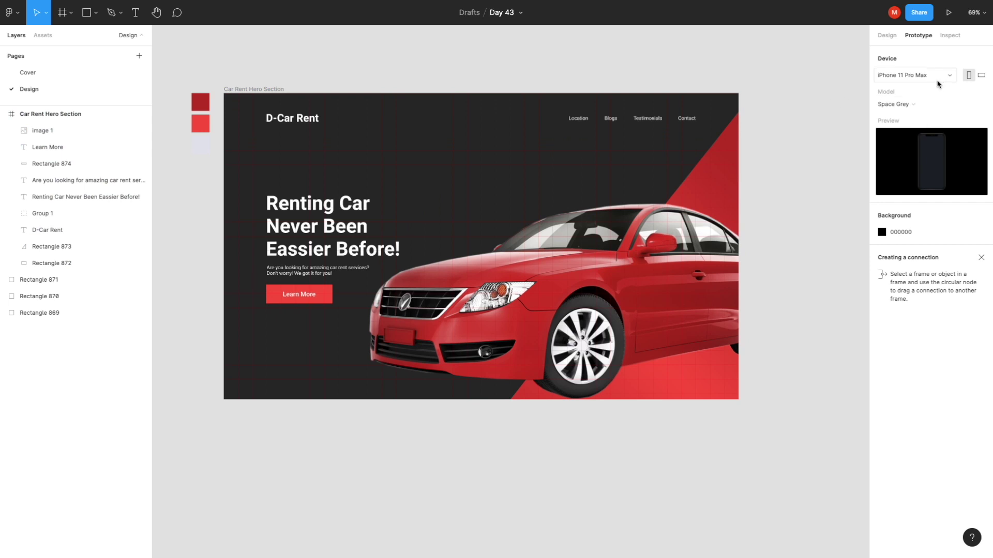
left_click(937, 78)
left_click(913, 337)
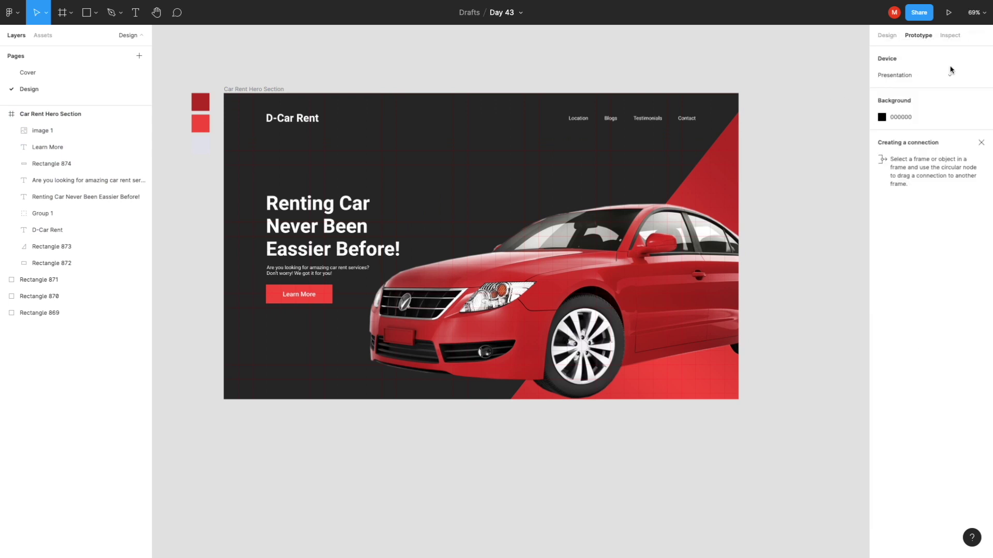
left_click(949, 12)
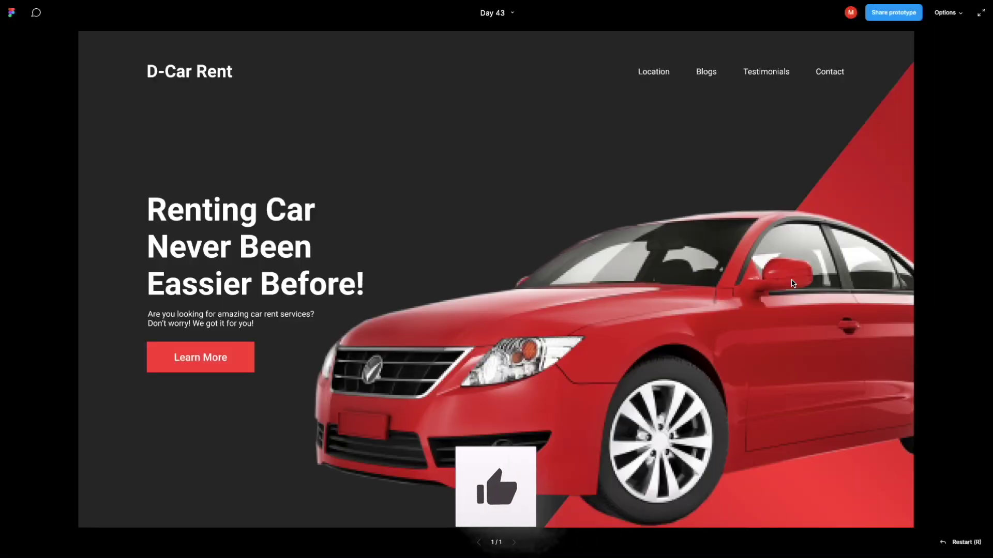